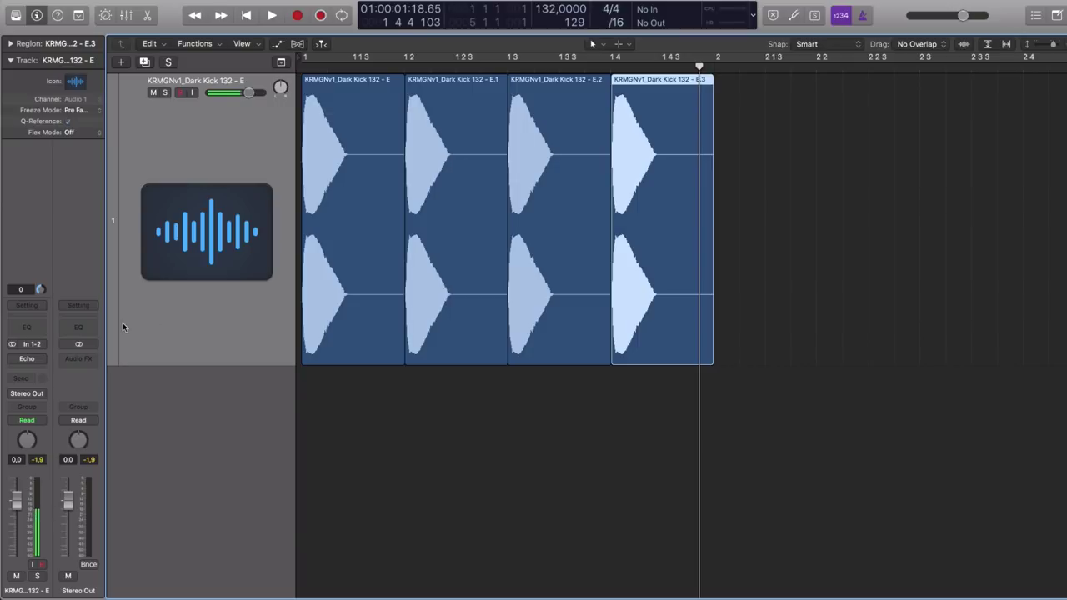
Step: Set the Echo effect's note value to 1/8 dotted on the kick track and close the plug-in
{"action": "left_click", "coordinate": [33, 358]}
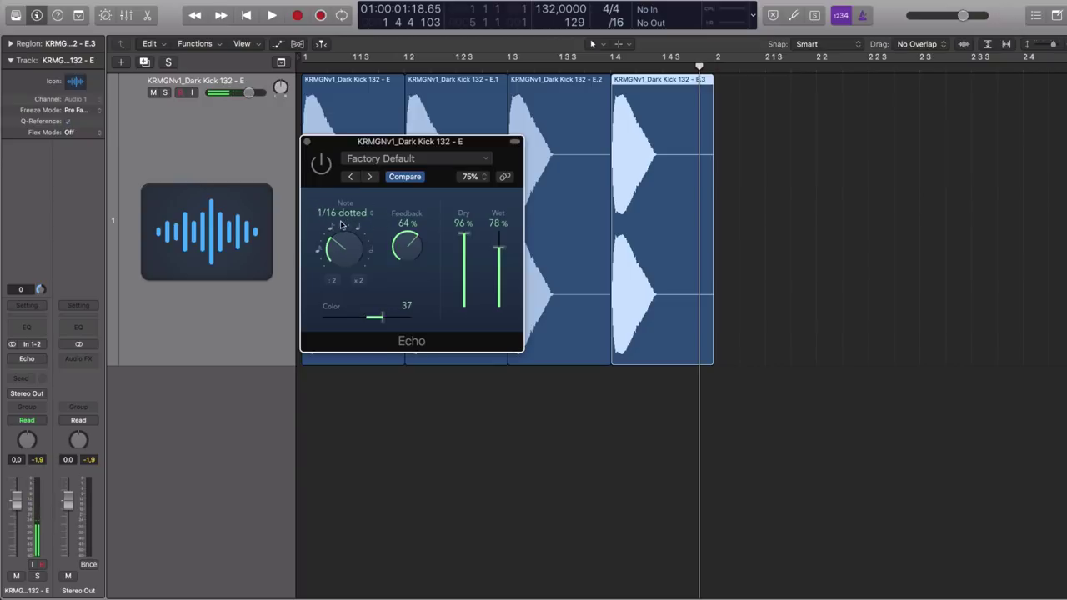
{"action": "left_click_drag", "start_coordinate": [348, 239], "coordinate": [346, 260]}
{"action": "left_click_drag", "start_coordinate": [338, 249], "coordinate": [339, 238]}
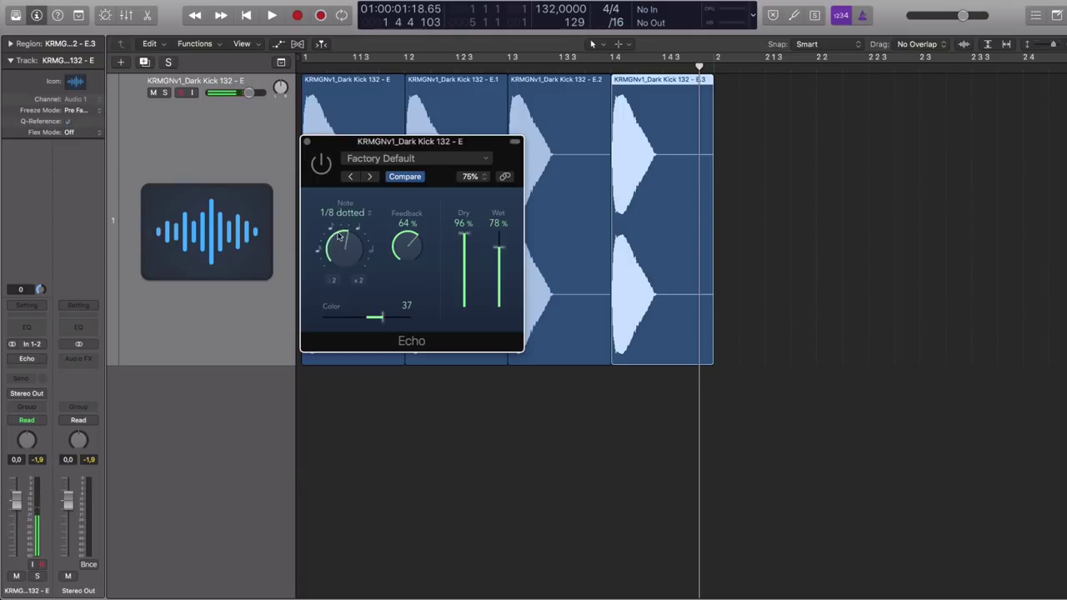
{"action": "left_click", "coordinate": [306, 143]}
{"action": "left_click", "coordinate": [866, 305]}
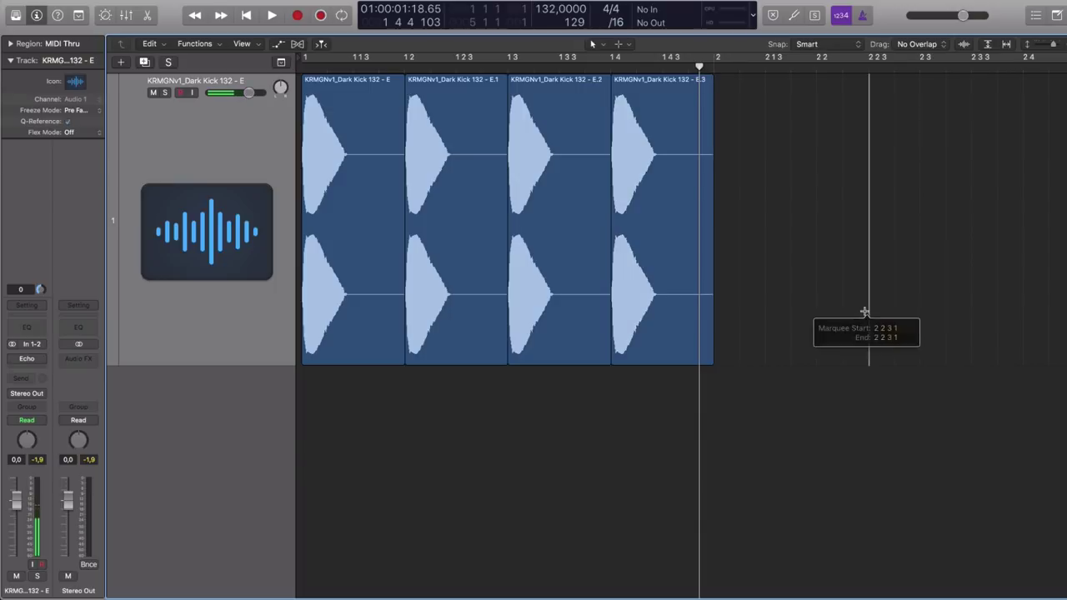
Step: Set the cycle range over the whole of bar 1 and play the four kicks in a loop
{"action": "scroll", "coordinate": [719, 393], "scroll_direction": "up", "scroll_amount": 5}
{"action": "scroll", "coordinate": [719, 394], "scroll_direction": "left", "scroll_amount": 5}
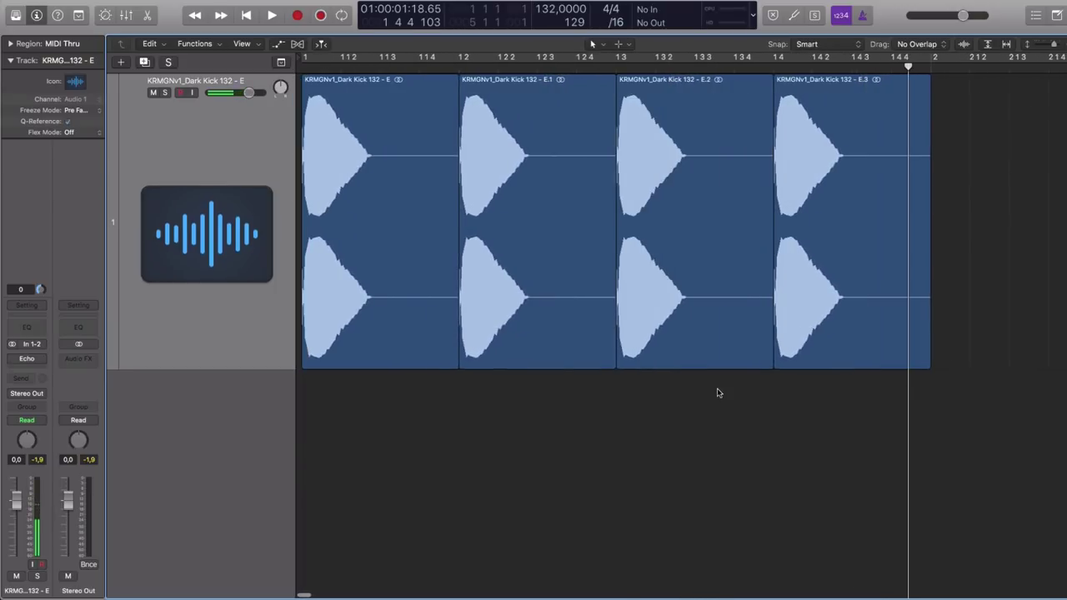
{"action": "scroll", "coordinate": [718, 391], "scroll_direction": "down", "scroll_amount": 4}
{"action": "scroll", "coordinate": [718, 391], "scroll_direction": "down", "scroll_amount": 1}
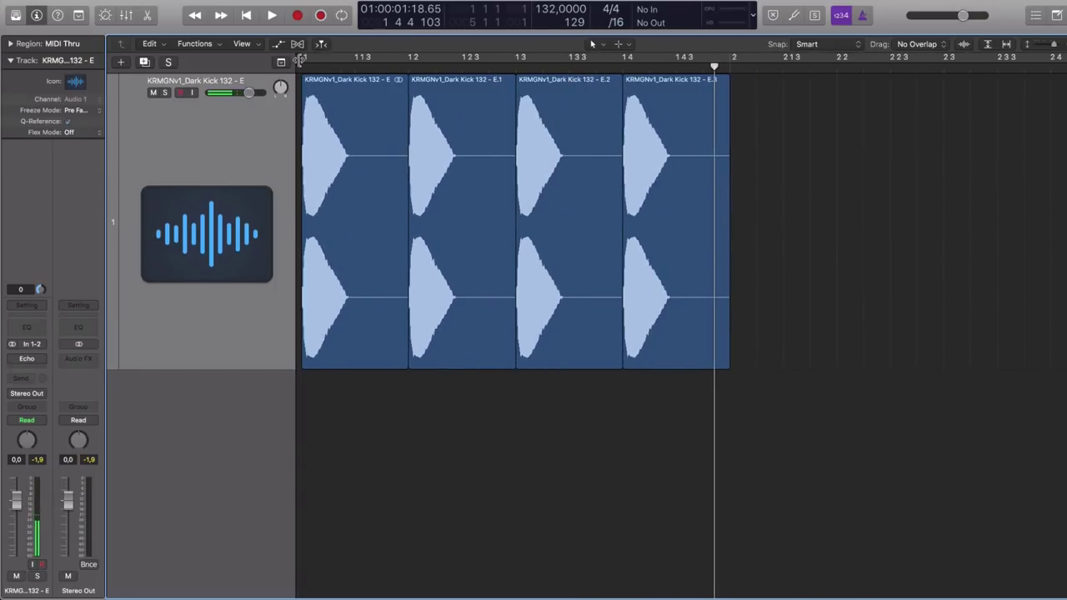
{"action": "left_click_drag", "start_coordinate": [306, 58], "coordinate": [730, 121]}
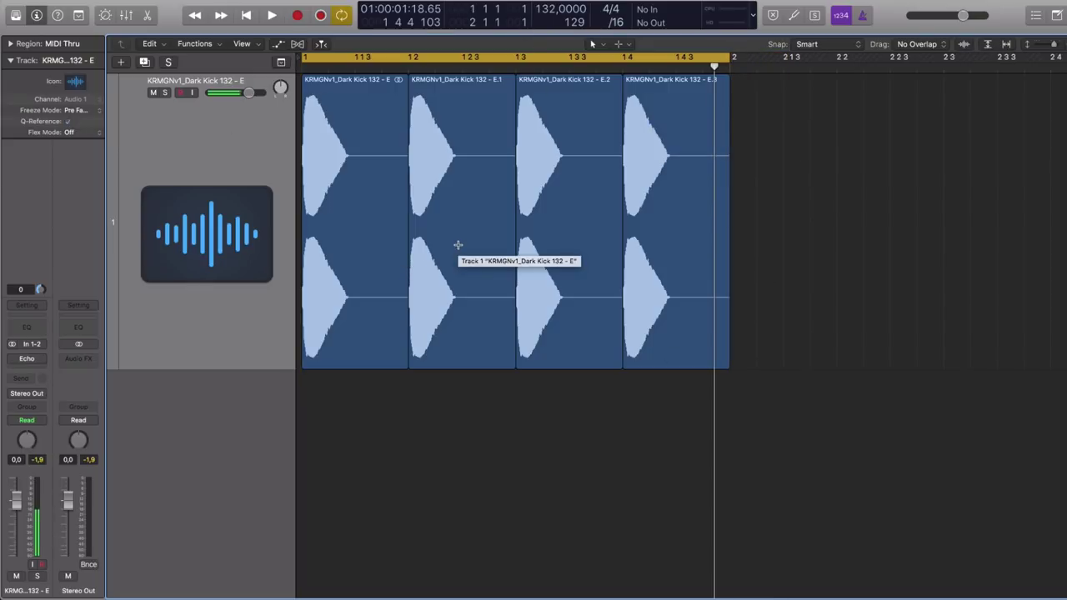
{"action": "key", "text": "space"}
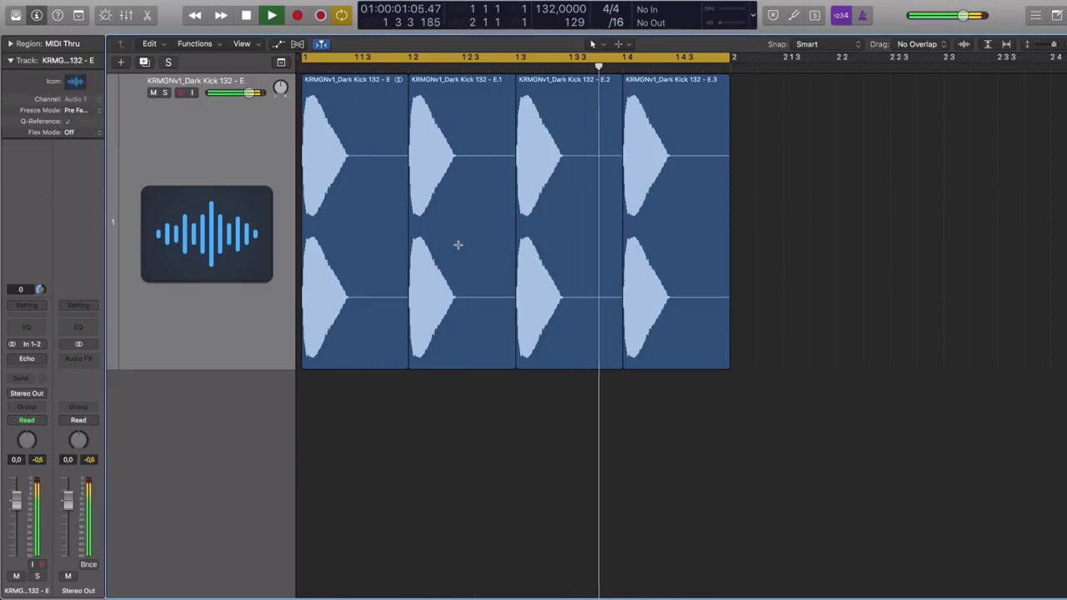
{"action": "key", "text": "space"}
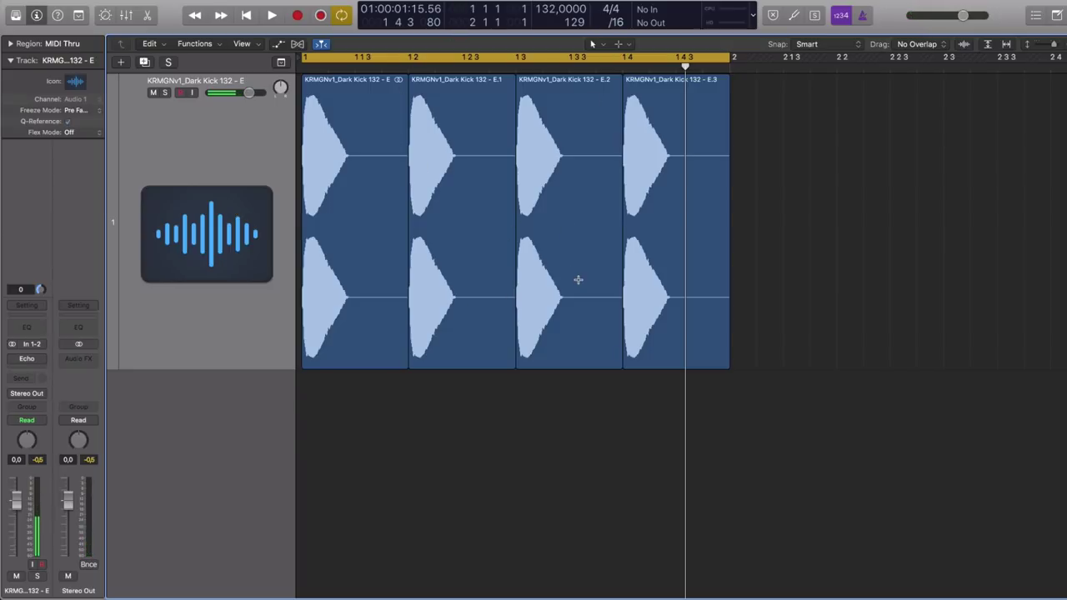
Step: Delete the last three kick regions, leaving only the one on the first beat
{"action": "left_click_drag", "start_coordinate": [745, 92], "coordinate": [479, 90]}
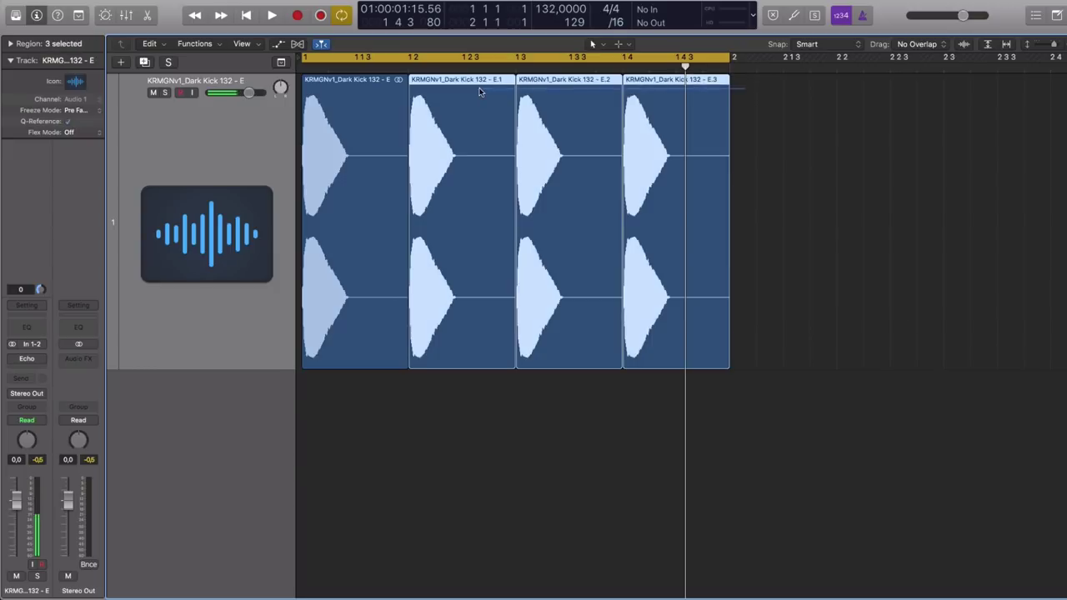
{"action": "key", "text": "Delete"}
{"action": "left_click", "coordinate": [372, 83]}
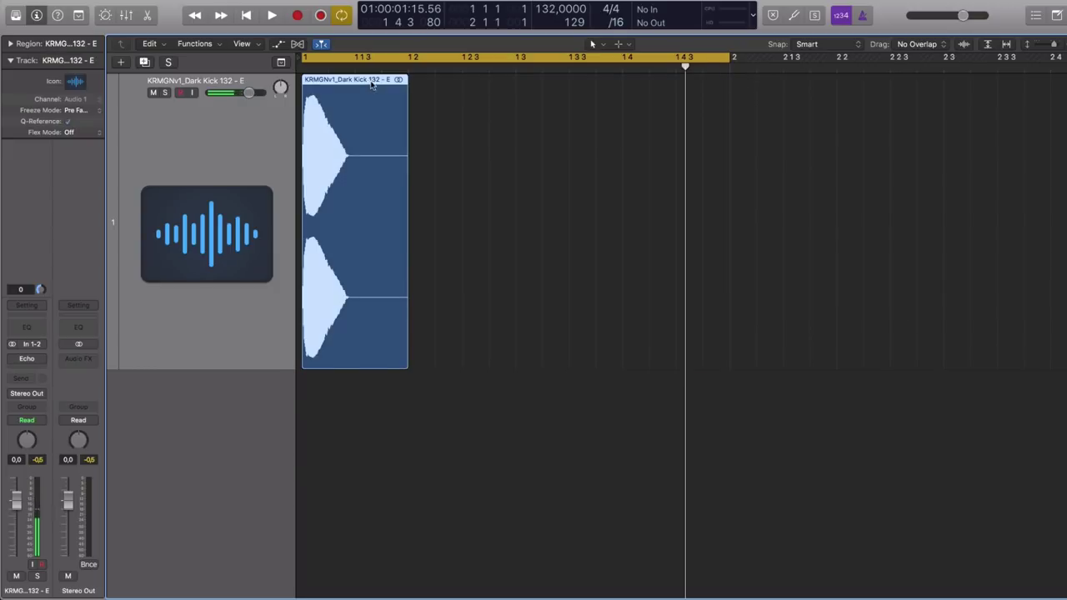
Step: Shorten the cycle range to the first beat, play the single kick in a loop, and extend the cycle back over bar 1
{"action": "left_click_drag", "start_coordinate": [722, 57], "coordinate": [406, 103]}
{"action": "key", "text": "space"}
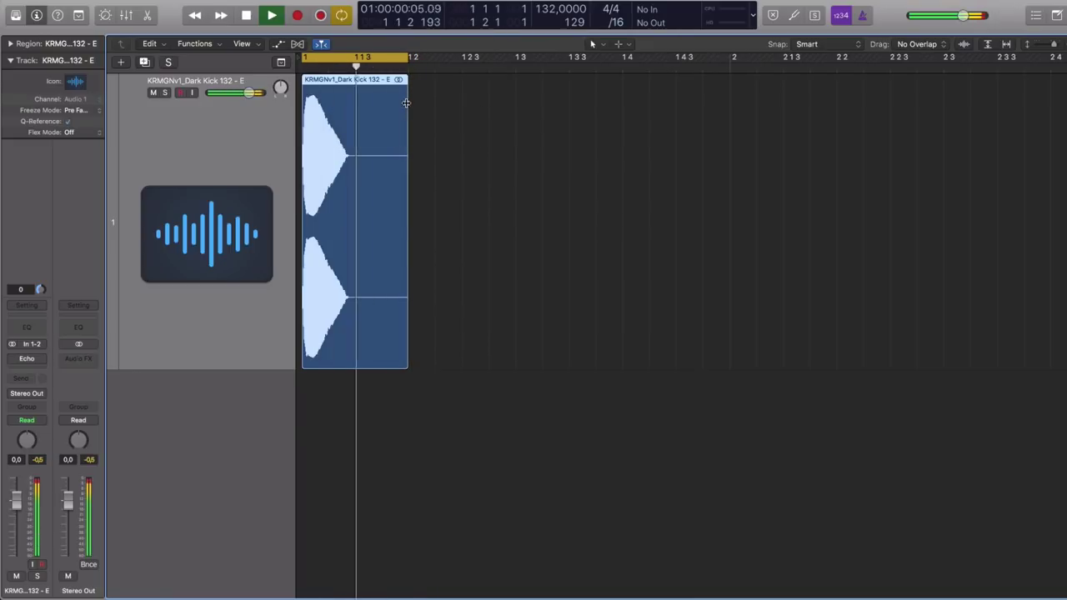
{"action": "left_click_drag", "start_coordinate": [405, 55], "coordinate": [731, 138]}
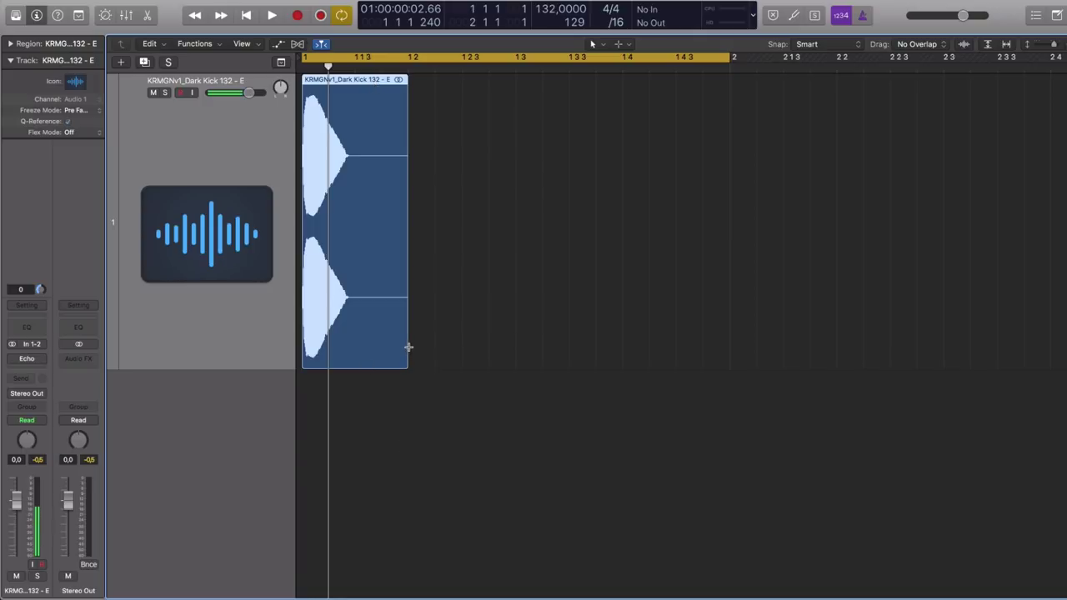
Step: Trim the kick region to half a beat and copy it until eight kicks fill bar 1
{"action": "scroll", "coordinate": [382, 359], "scroll_direction": "up", "scroll_amount": 4}
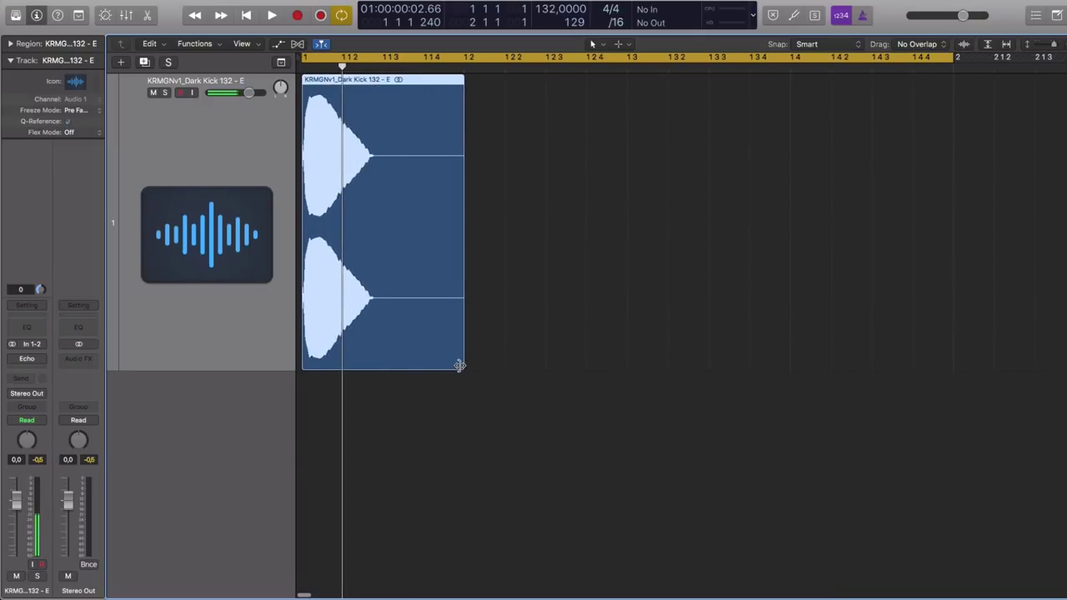
{"action": "left_click_drag", "start_coordinate": [460, 364], "coordinate": [377, 362]}
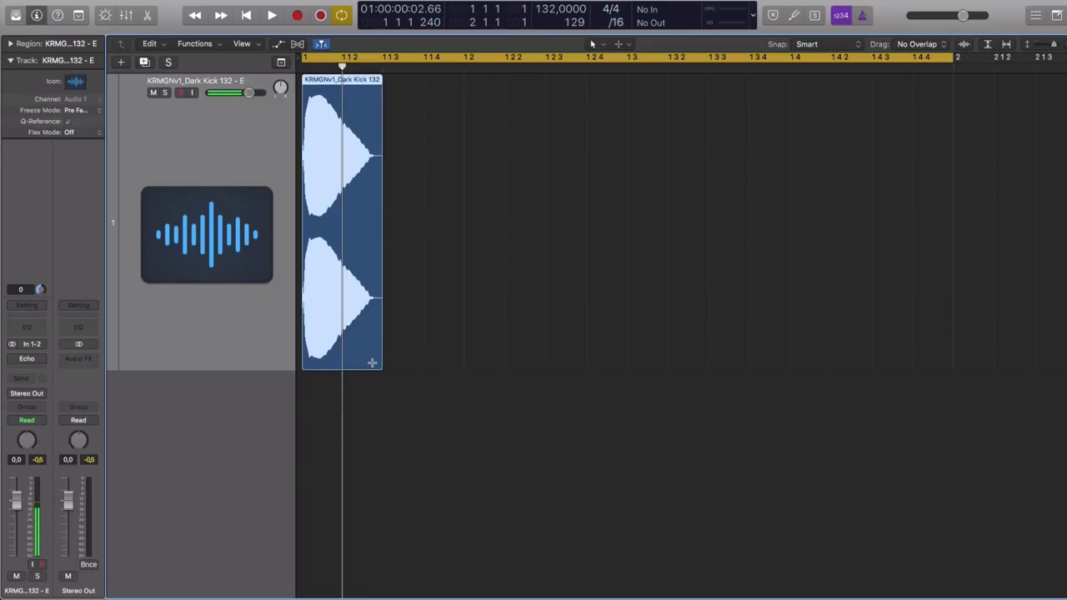
{"action": "left_click_drag", "start_coordinate": [338, 80], "coordinate": [422, 91]}
{"action": "left_click", "coordinate": [316, 81], "text": "shift"}
{"action": "left_click_drag", "start_coordinate": [317, 81], "coordinate": [821, 103]}
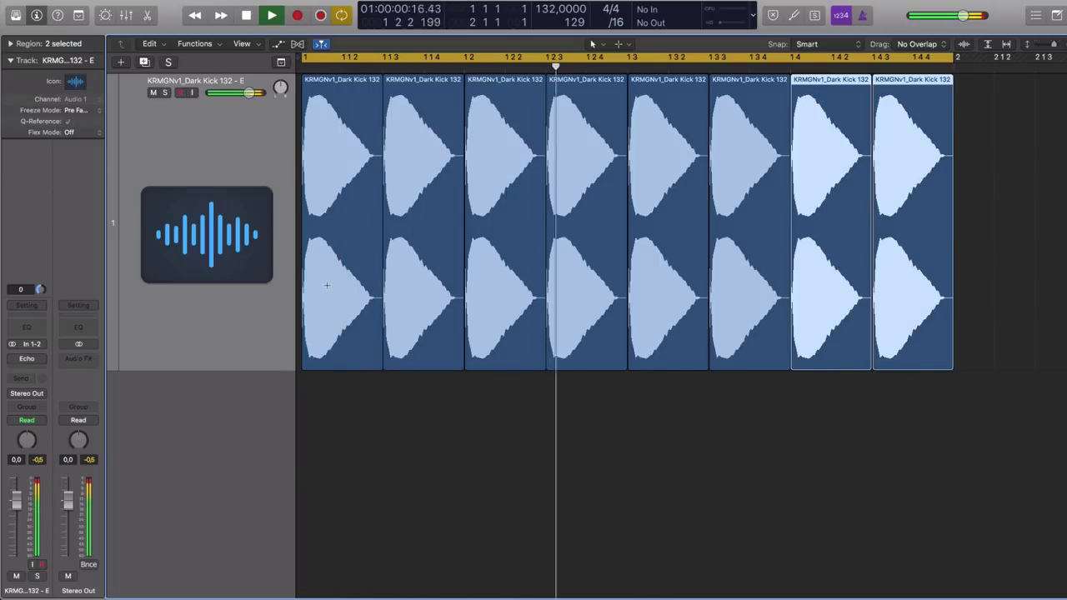
Step: Lower the kick track's volume to -4.8 dB and listen to the loop
{"action": "left_click_drag", "start_coordinate": [15, 500], "coordinate": [16, 515]}
{"action": "key", "text": "space"}
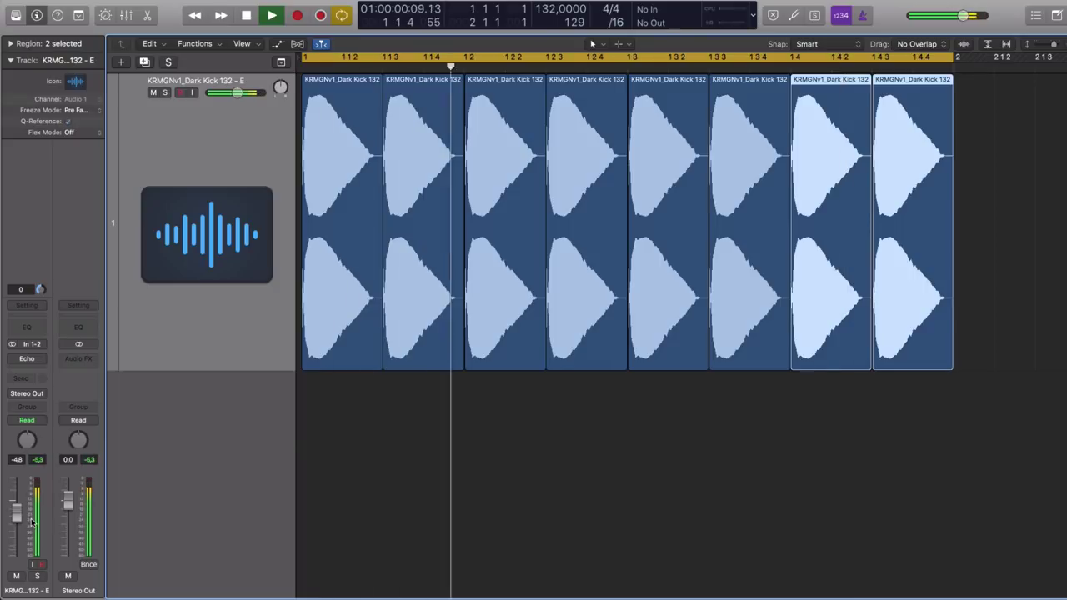
{"action": "key", "text": "space"}
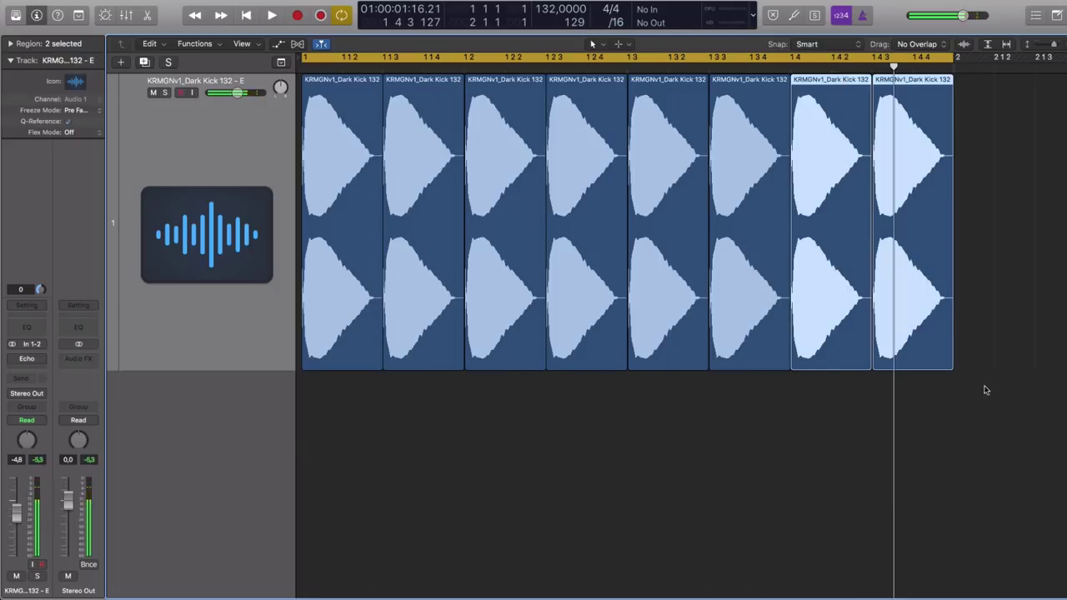
Step: Trim all eight kick regions to a quarter beat, copy them into the gaps to make sixteen kicks, and play the loop
{"action": "left_click_drag", "start_coordinate": [984, 388], "coordinate": [194, 335]}
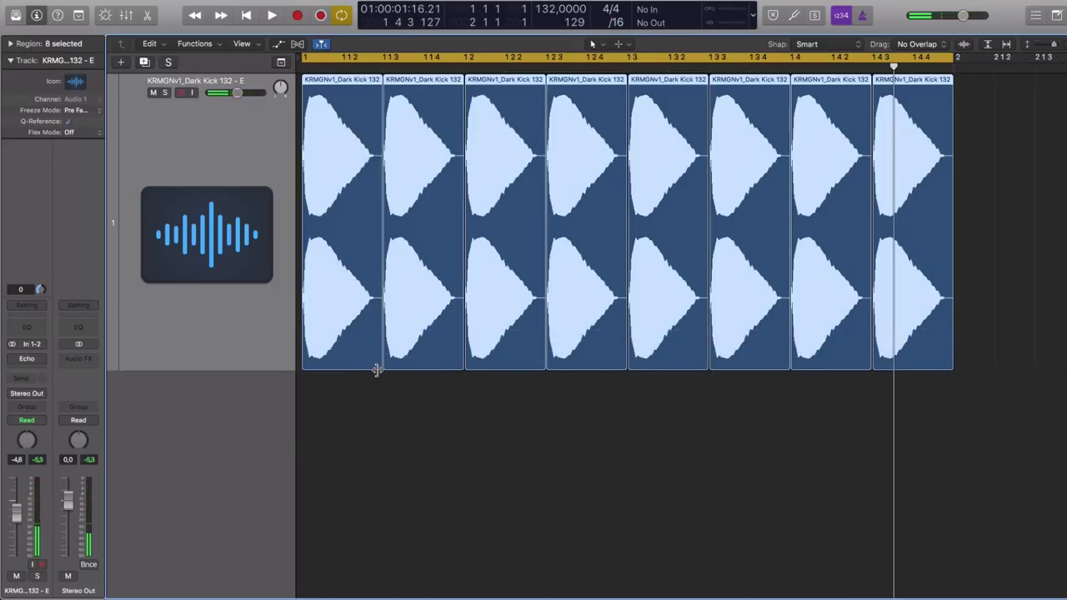
{"action": "left_click_drag", "start_coordinate": [376, 366], "coordinate": [340, 365]}
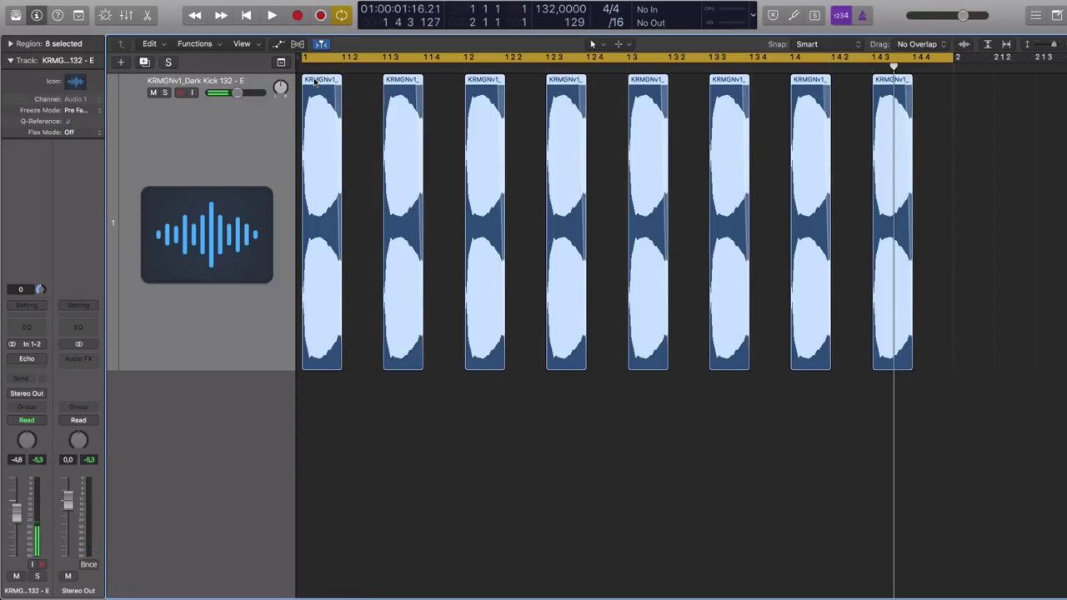
{"action": "left_click_drag", "start_coordinate": [323, 85], "coordinate": [359, 92]}
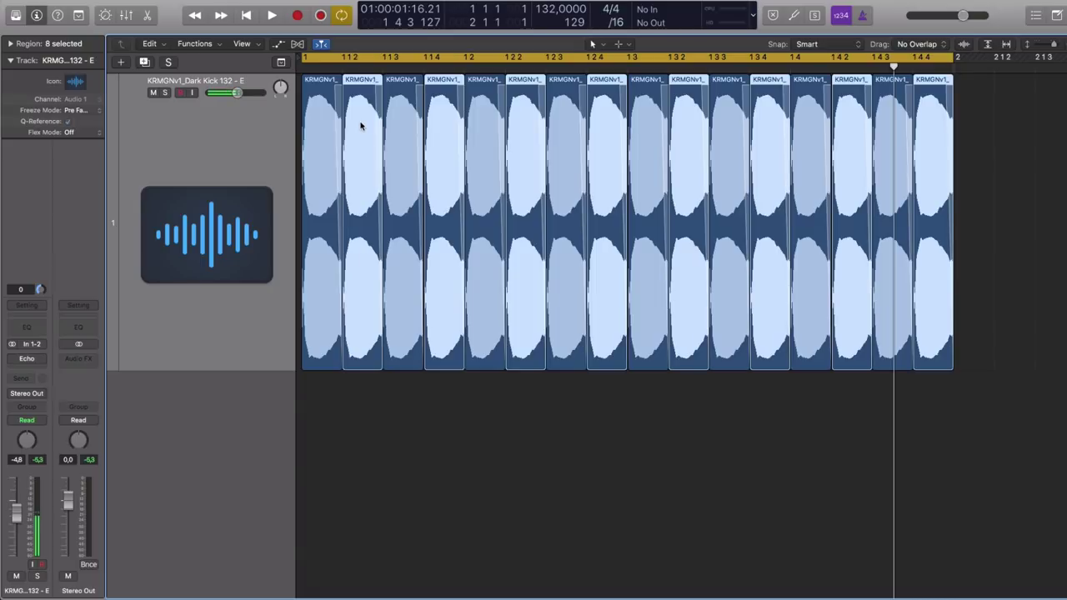
{"action": "key", "text": "space"}
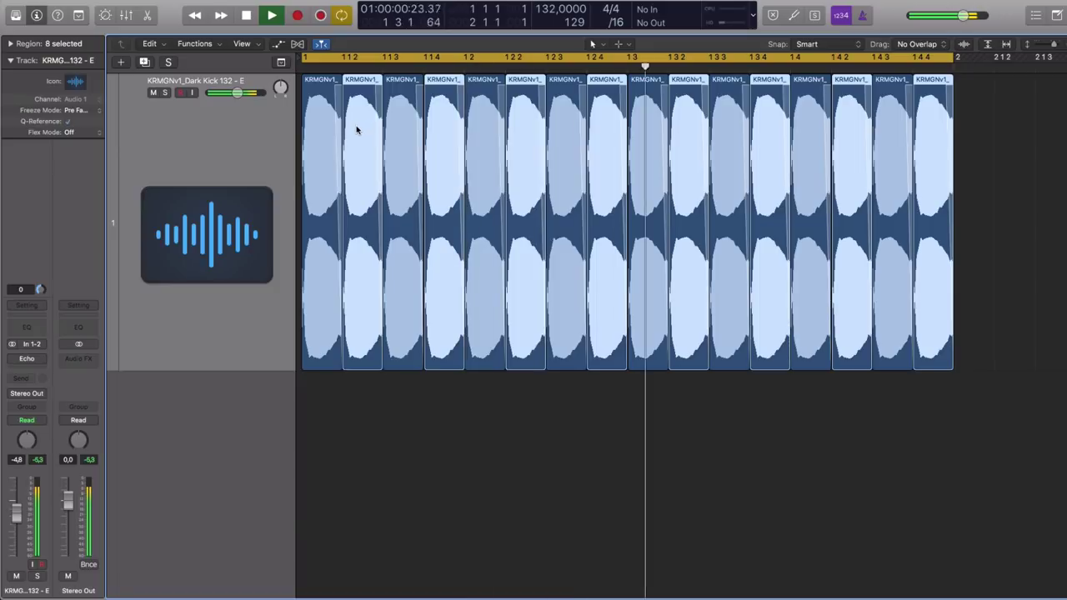
{"action": "key", "text": "space"}
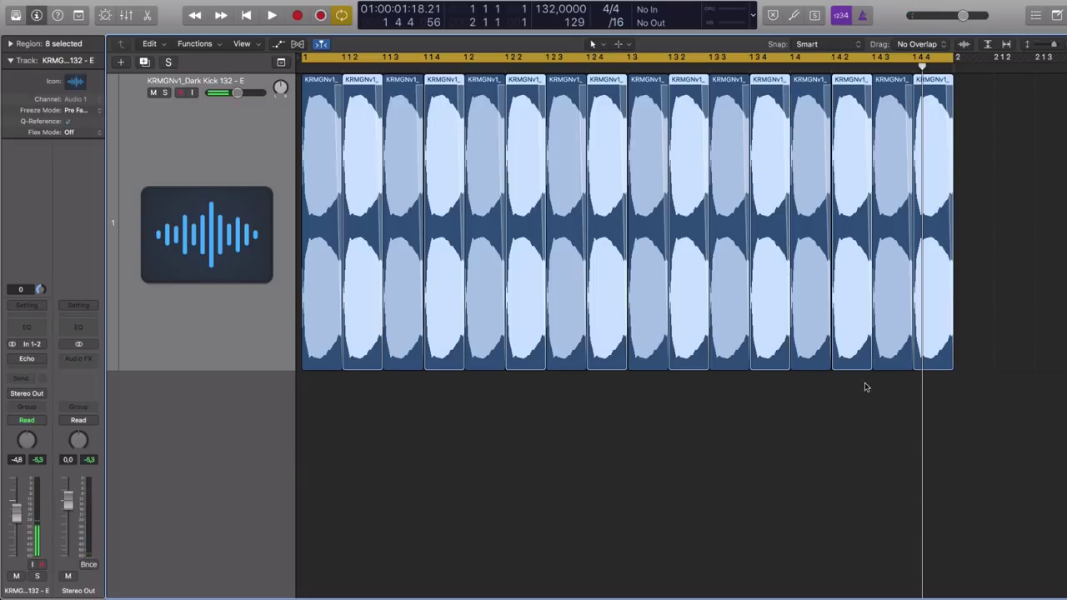
Step: Delete all kick regions except the first and extend that one back to a full beat
{"action": "left_click_drag", "start_coordinate": [983, 385], "coordinate": [372, 106]}
{"action": "key", "text": "Delete"}
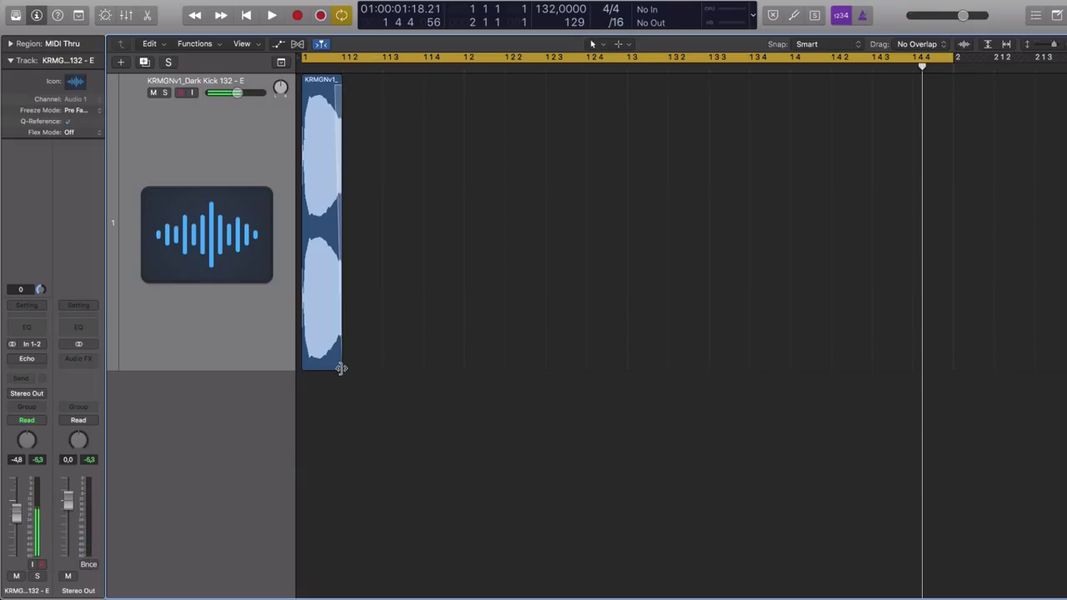
{"action": "left_click_drag", "start_coordinate": [341, 368], "coordinate": [464, 336]}
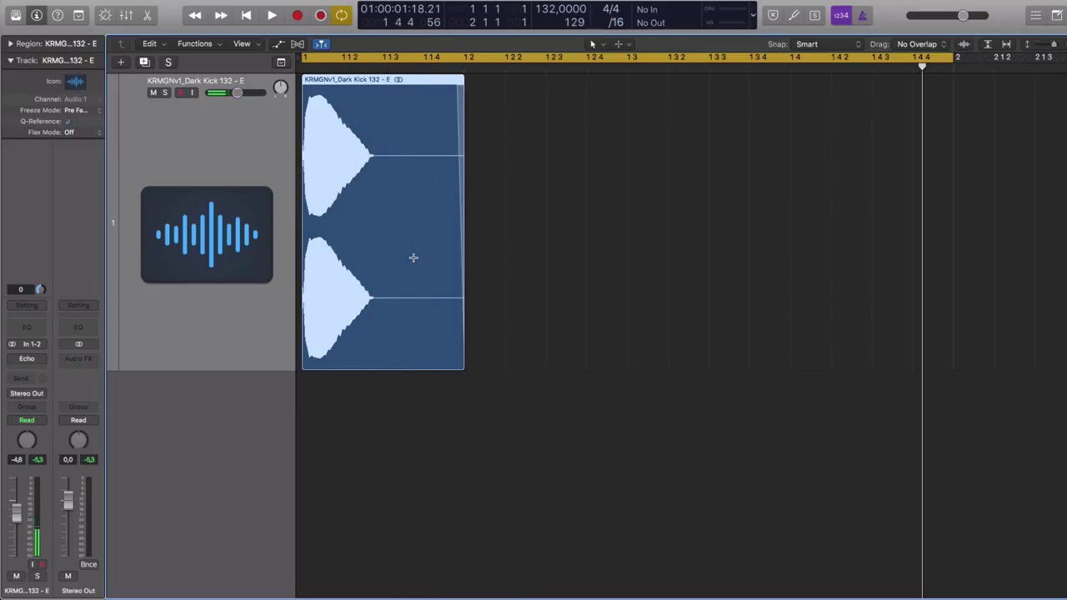
Step: Create a second audio track and copy the kick region onto its first and second beats
{"action": "left_click_drag", "start_coordinate": [356, 90], "coordinate": [356, 90]}
{"action": "double_click", "coordinate": [253, 423]}
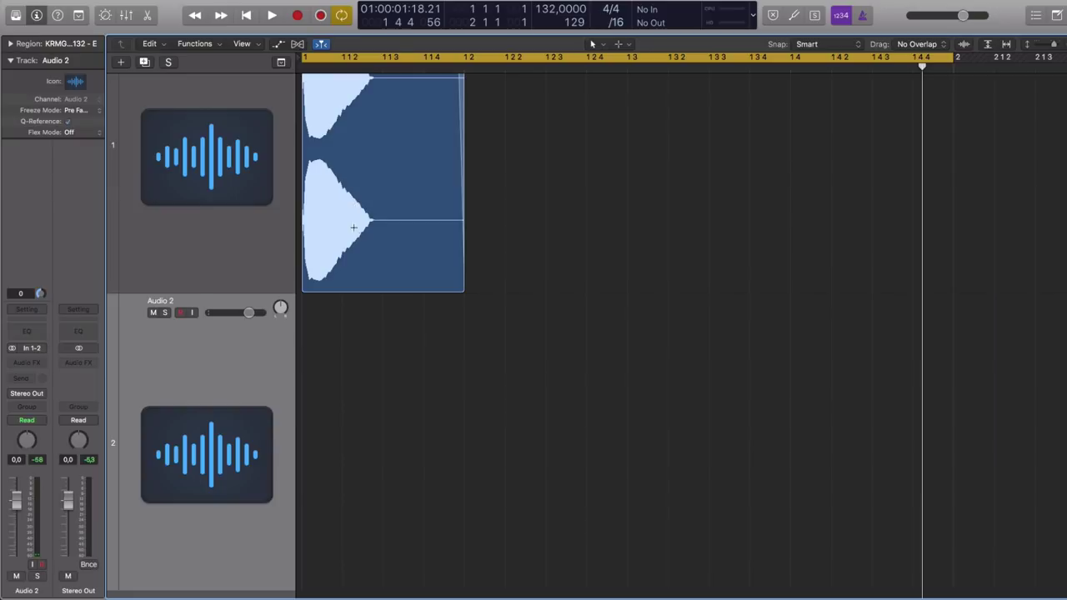
{"action": "scroll", "coordinate": [353, 228], "scroll_direction": "down", "scroll_amount": 5}
{"action": "left_click_drag", "start_coordinate": [354, 188], "coordinate": [508, 272]}
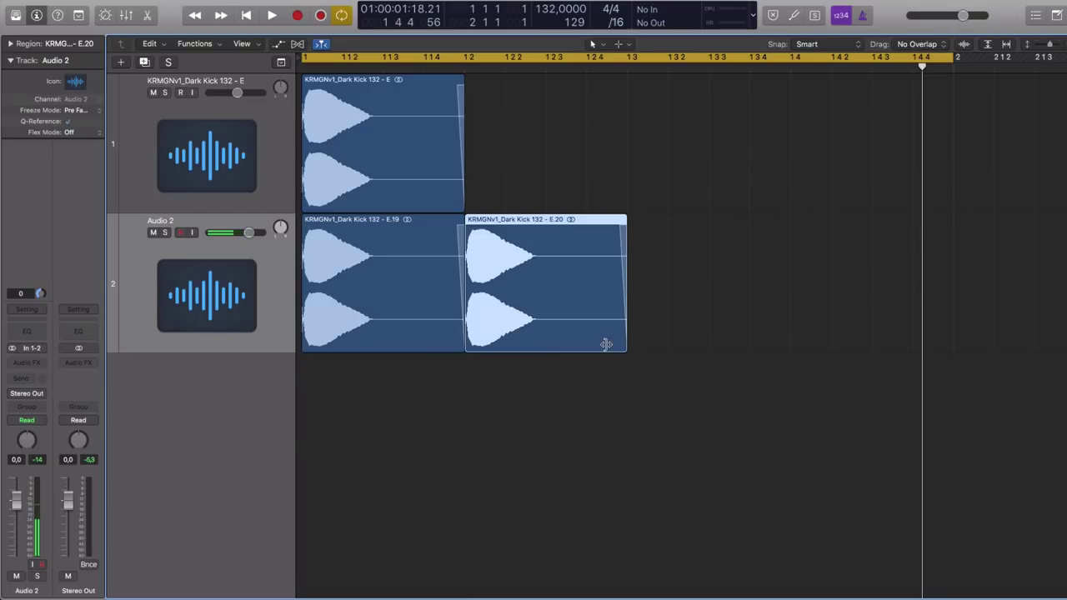
Step: Trim the second kick region on Audio 2 to half a beat and mute the first kick track
{"action": "left_click_drag", "start_coordinate": [606, 340], "coordinate": [542, 341]}
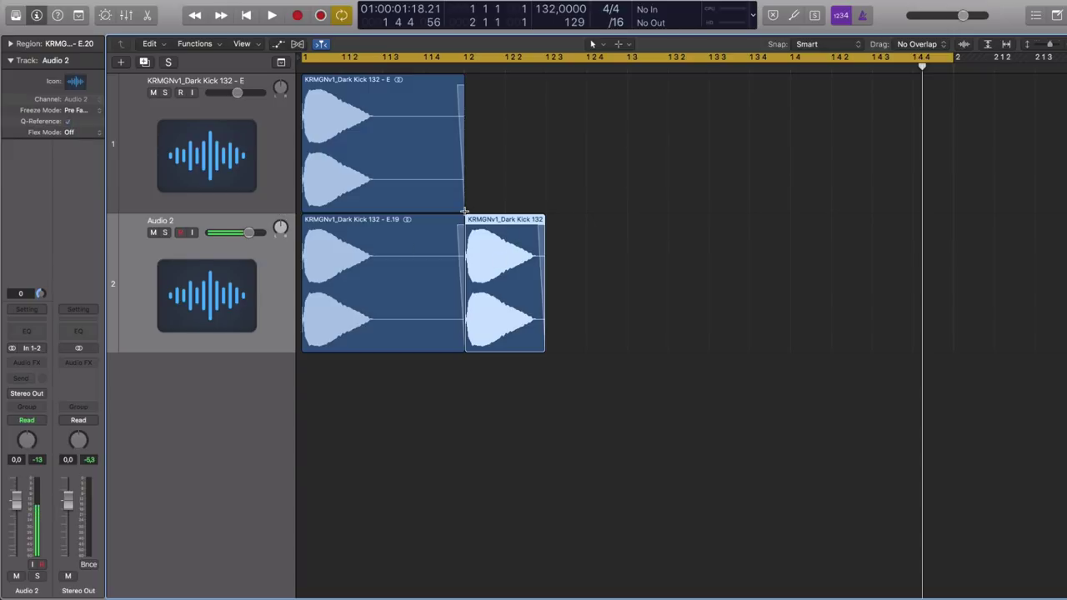
{"action": "left_click", "coordinate": [154, 94]}
{"action": "left_click", "coordinate": [228, 262]}
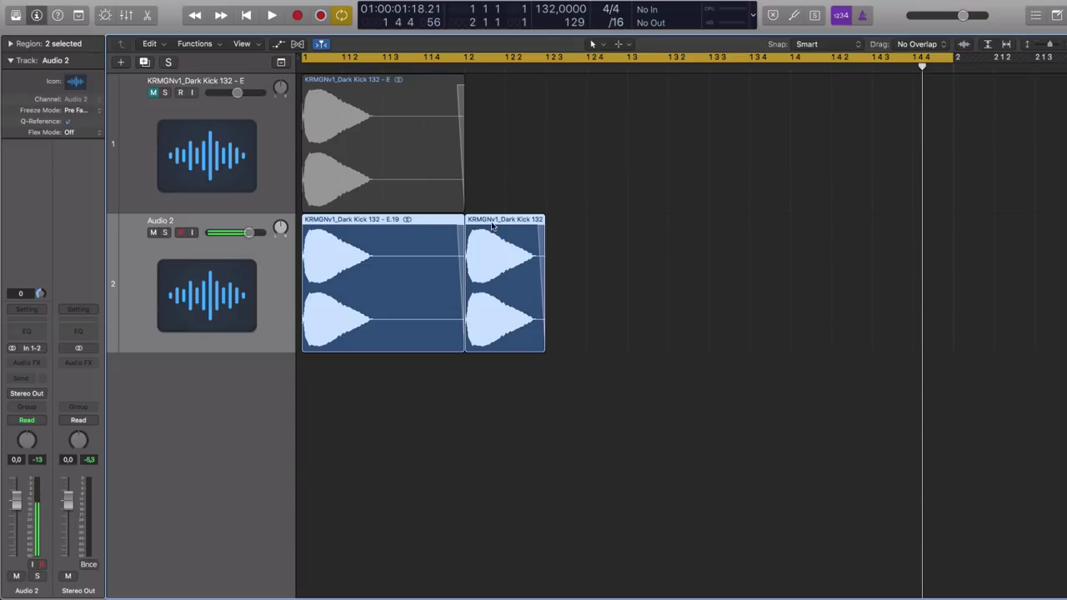
{"action": "left_click", "coordinate": [497, 382]}
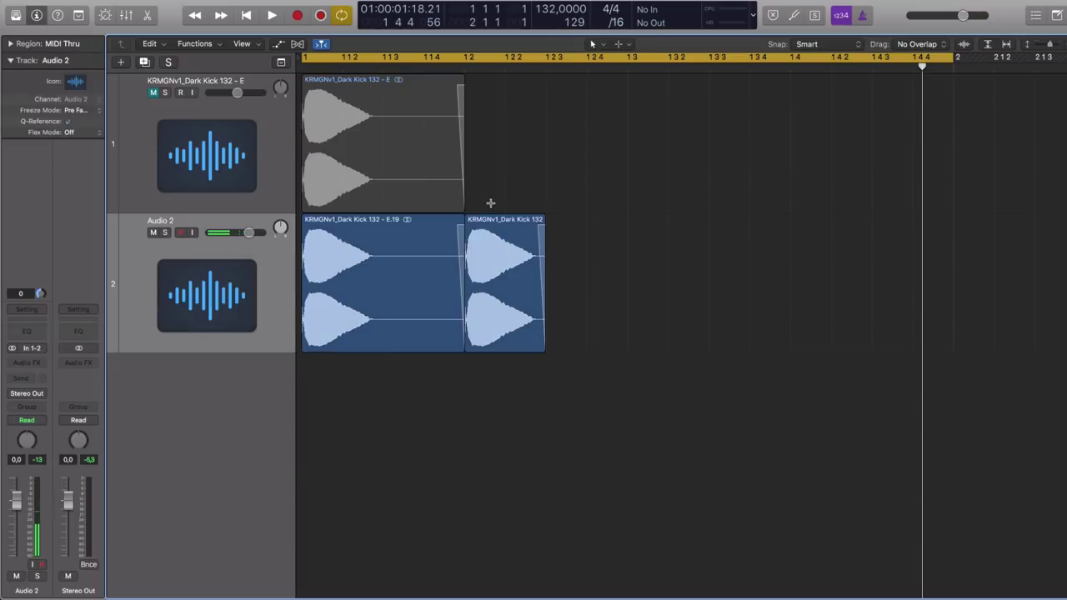
Step: Place full-beat kick copies at positions 1 2 3 and 1 4 on Audio 2 and play the loop
{"action": "left_click_drag", "start_coordinate": [493, 223], "coordinate": [575, 235]}
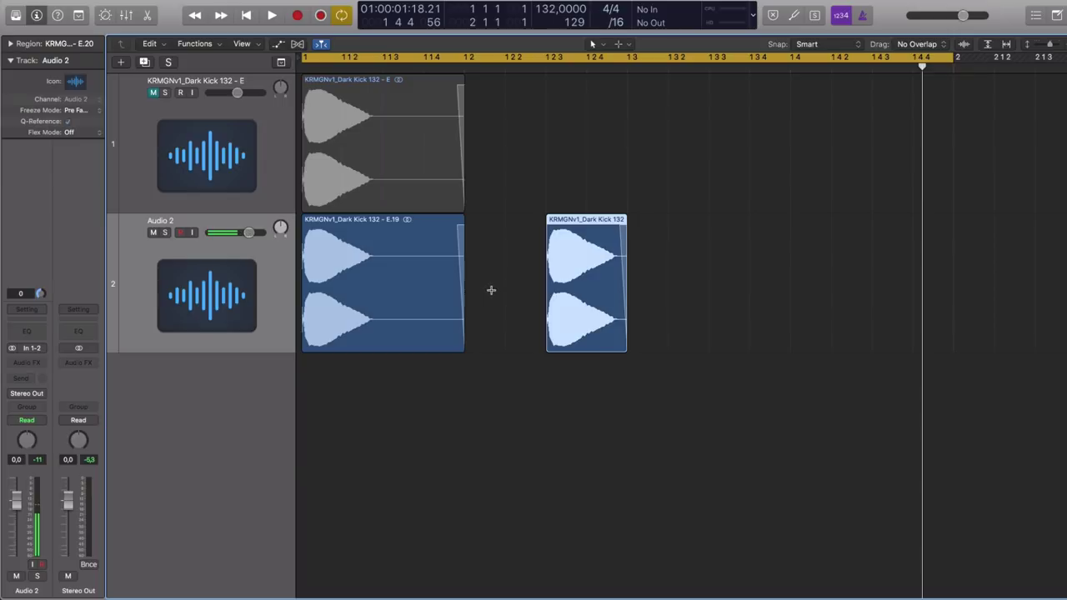
{"action": "left_click_drag", "start_coordinate": [579, 226], "coordinate": [600, 248]}
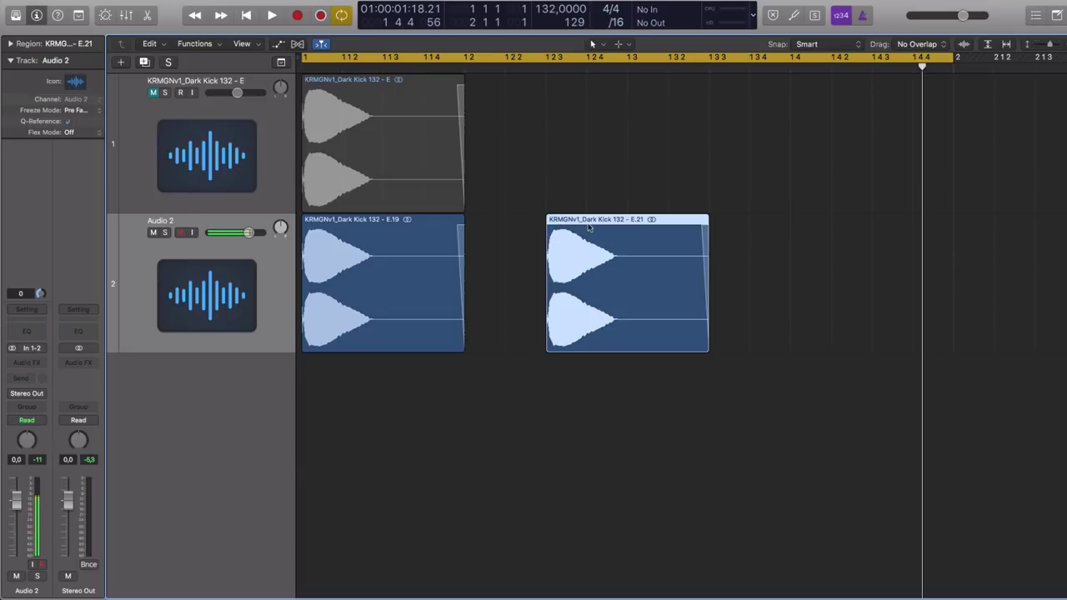
{"action": "left_click_drag", "start_coordinate": [593, 223], "coordinate": [874, 137]}
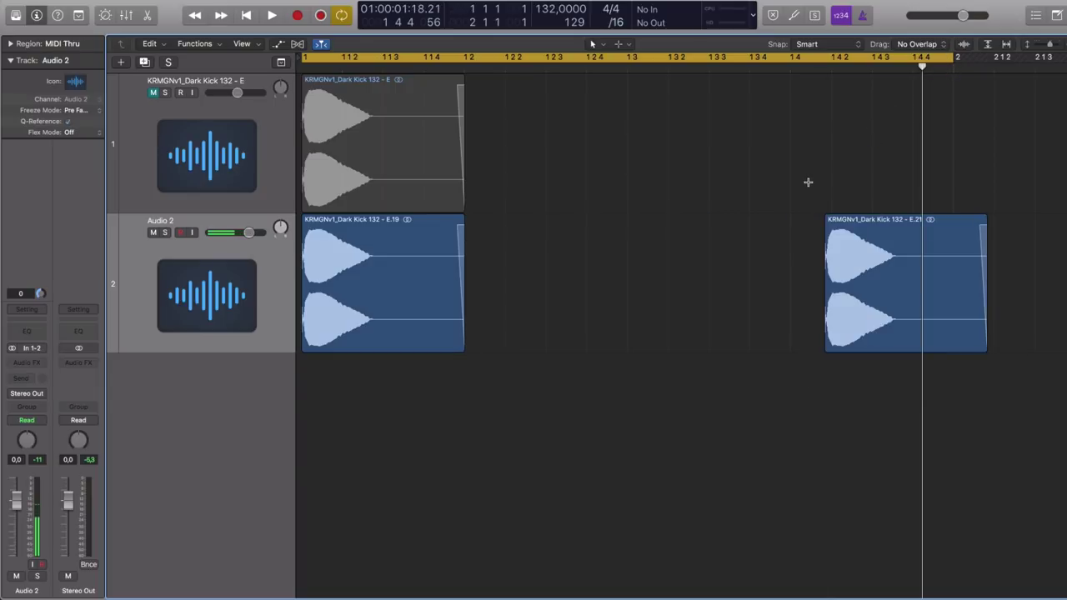
{"action": "key", "text": "super+z"}
{"action": "left_click_drag", "start_coordinate": [616, 228], "coordinate": [862, 258]}
{"action": "key", "text": "space"}
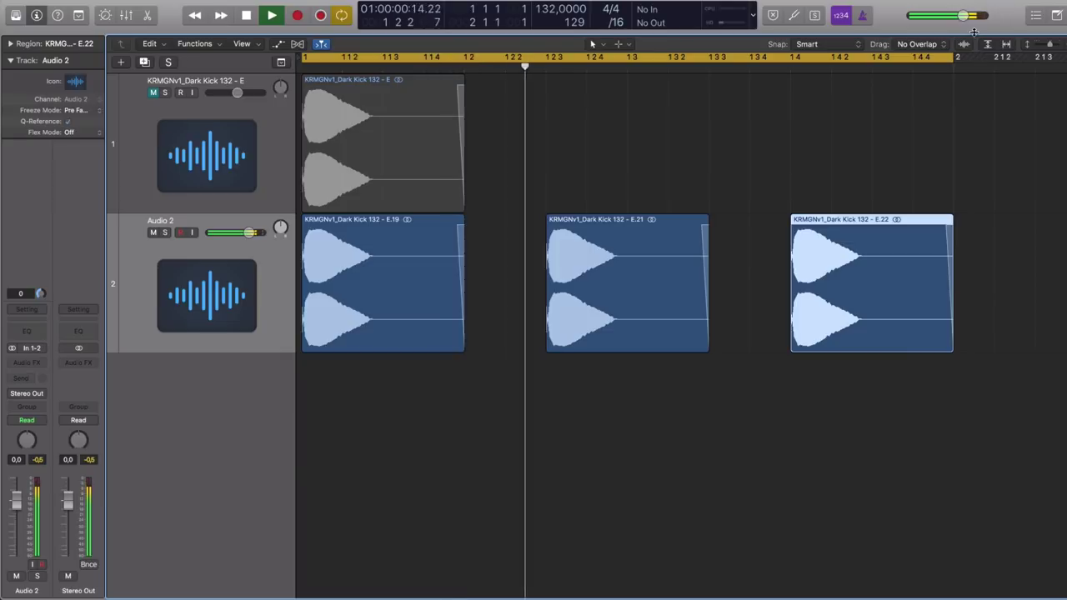
{"action": "key", "text": "space"}
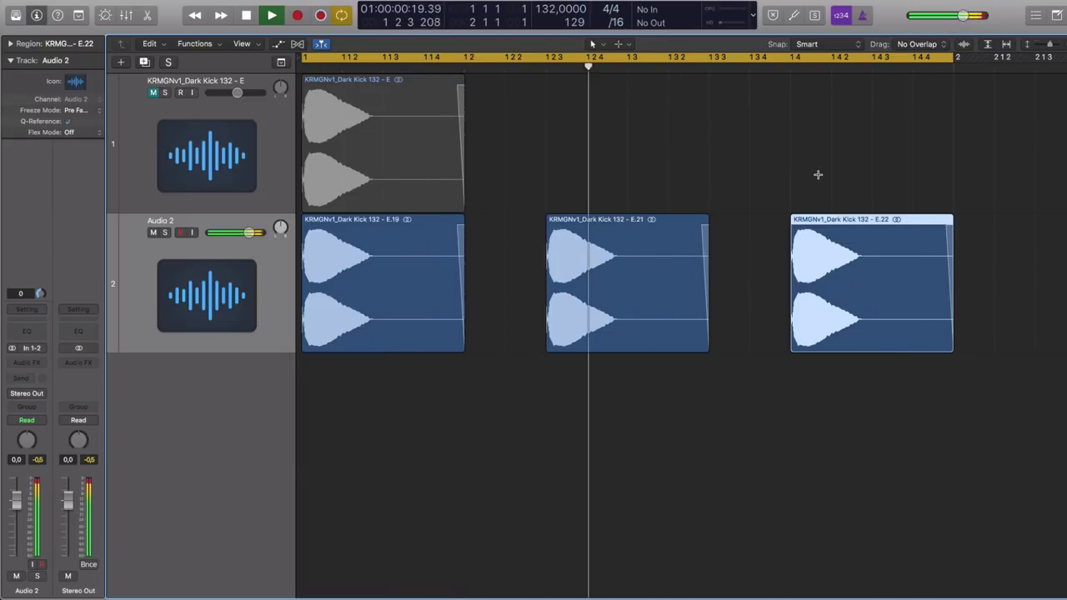
Step: Copy the three full-beat kick regions on Audio 2 so the dotted pattern continues from position 2 1 3, and play it
{"action": "key", "text": "super+Left"}
{"action": "left_click", "coordinate": [364, 232], "text": "shift"}
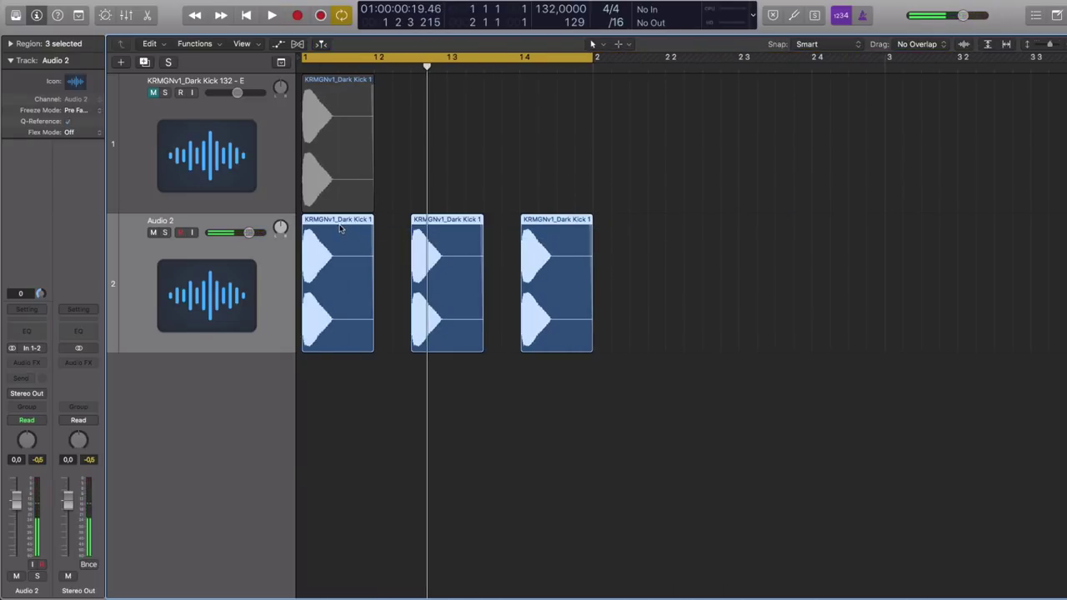
{"action": "left_click_drag", "start_coordinate": [364, 231], "coordinate": [669, 246]}
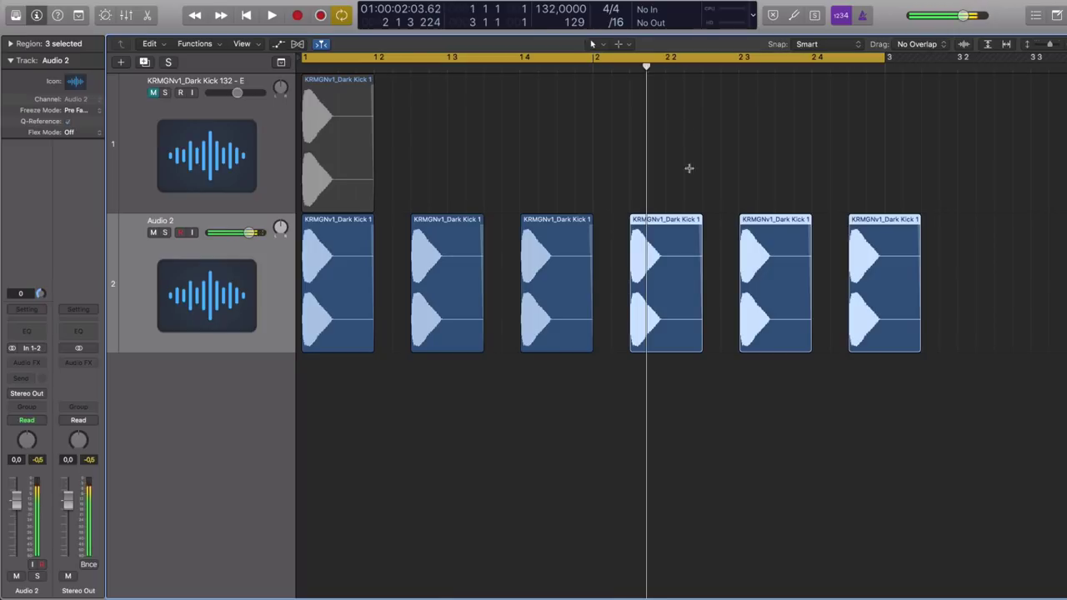
{"action": "key", "text": "super+Right"}
{"action": "key", "text": "super+Left"}
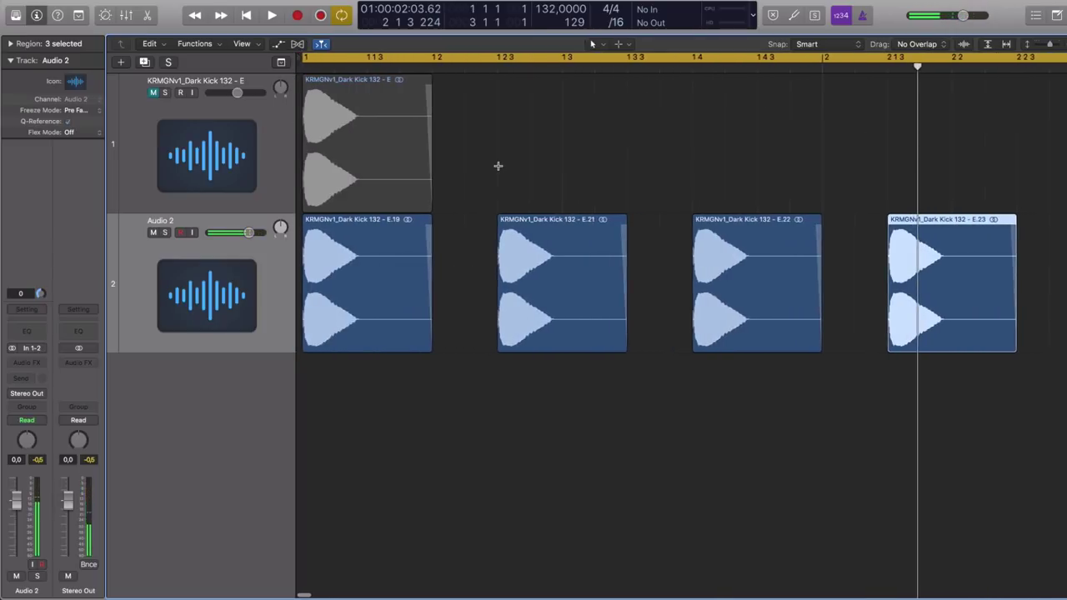
Step: Delete all kick regions on Audio 2 except the first and trim that one to half a beat
{"action": "left_click_drag", "start_coordinate": [967, 225], "coordinate": [411, 238]}
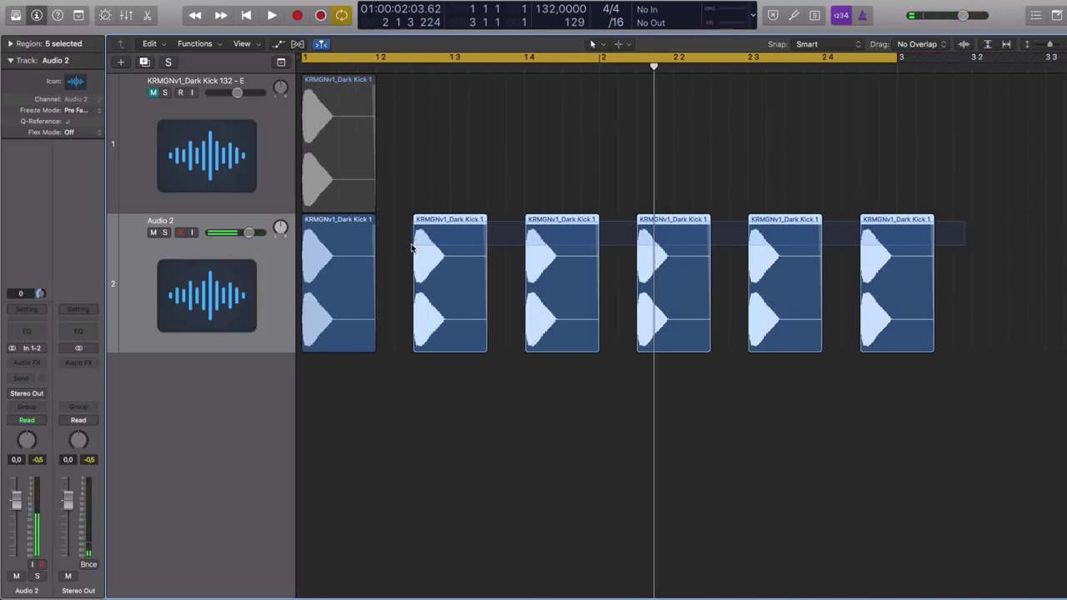
{"action": "key", "text": "Delete"}
{"action": "key", "text": "super+Right"}
{"action": "key", "text": "super+Right"}
{"action": "scroll", "coordinate": [414, 248], "scroll_direction": "left", "scroll_amount": 9}
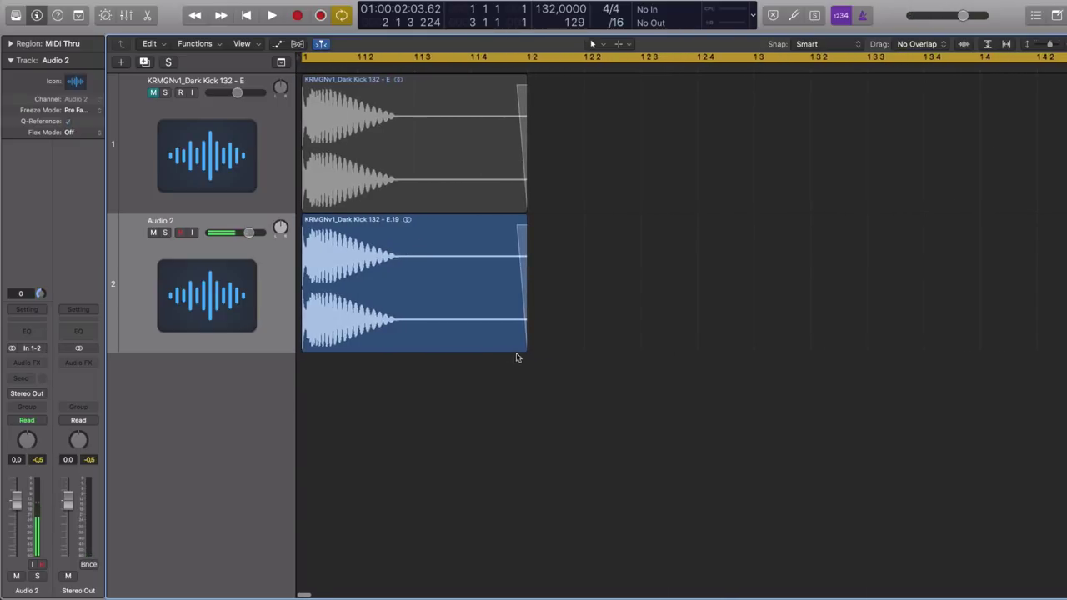
{"action": "left_click_drag", "start_coordinate": [524, 350], "coordinate": [413, 350]}
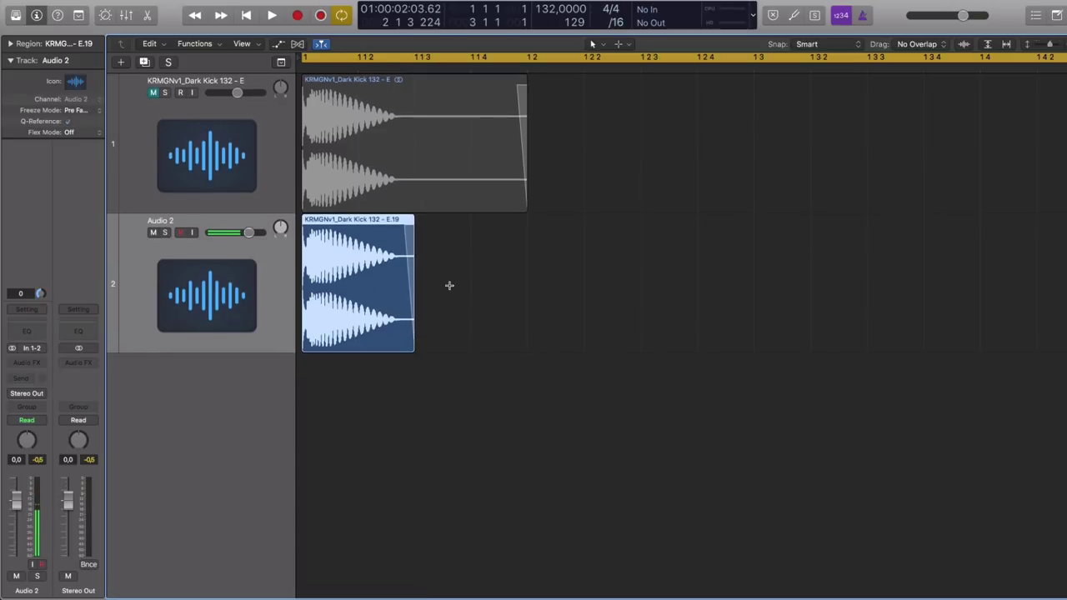
Step: Copy the half-beat kick every three sixteenths along Audio 2 to make eight regions, and play the pattern
{"action": "left_click_drag", "start_coordinate": [352, 224], "coordinate": [522, 240]}
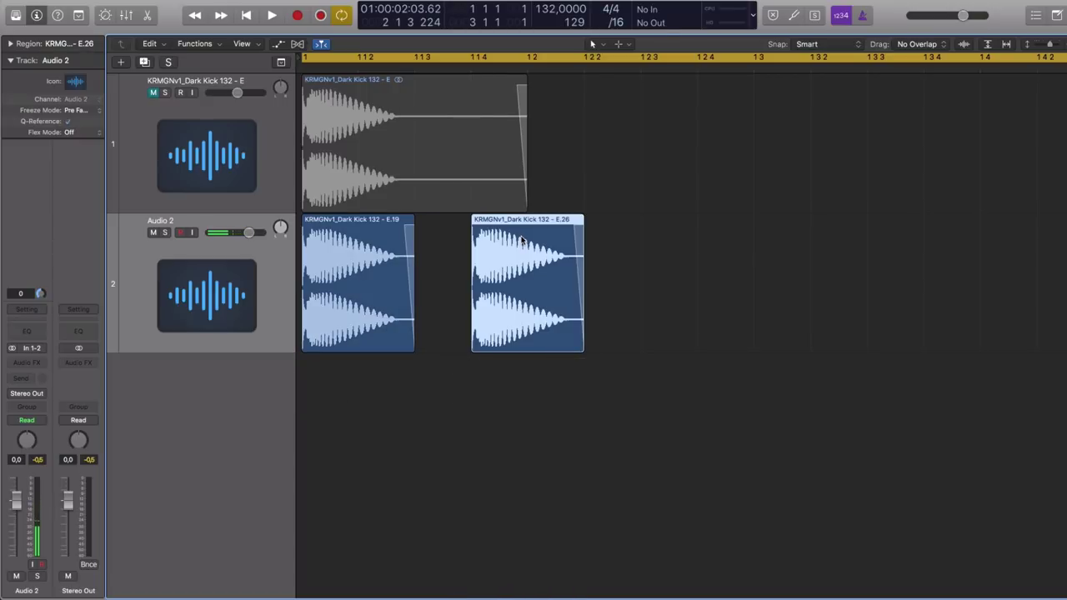
{"action": "left_click_drag", "start_coordinate": [510, 364], "coordinate": [342, 301]}
{"action": "left_click_drag", "start_coordinate": [383, 234], "coordinate": [710, 276]}
{"action": "key", "text": "super+Left"}
{"action": "key", "text": "super+Left"}
{"action": "left_click_drag", "start_coordinate": [682, 227], "coordinate": [705, 262]}
{"action": "key", "text": "space"}
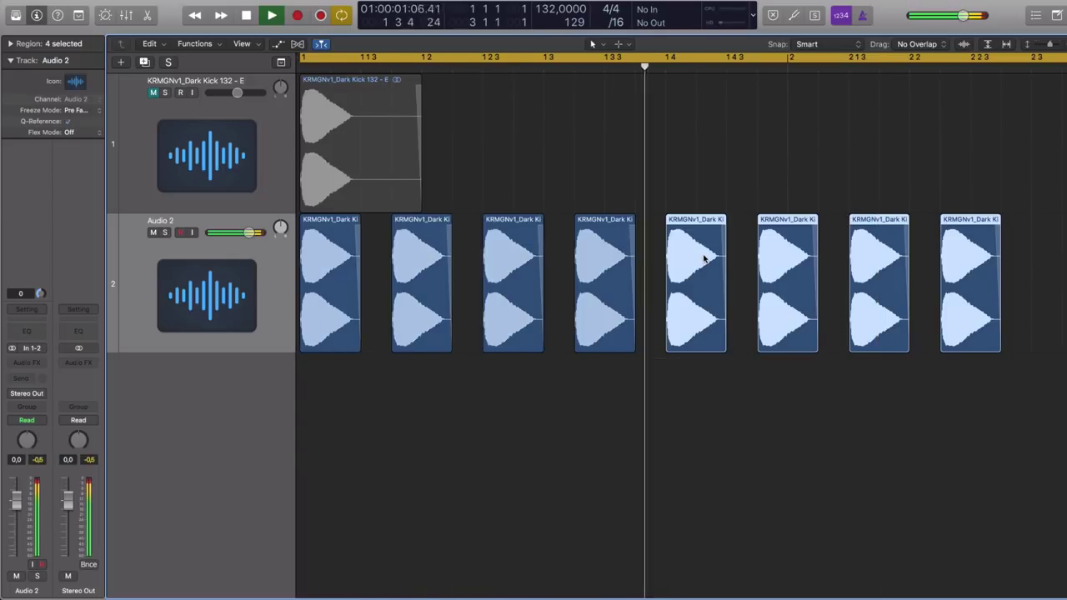
{"action": "key", "text": "space"}
Step: Lower the Audio 2 volume to -3.6 dB and solo the first kick track with its Echo plug-in window shown
{"action": "left_click_drag", "start_coordinate": [12, 501], "coordinate": [11, 512]}
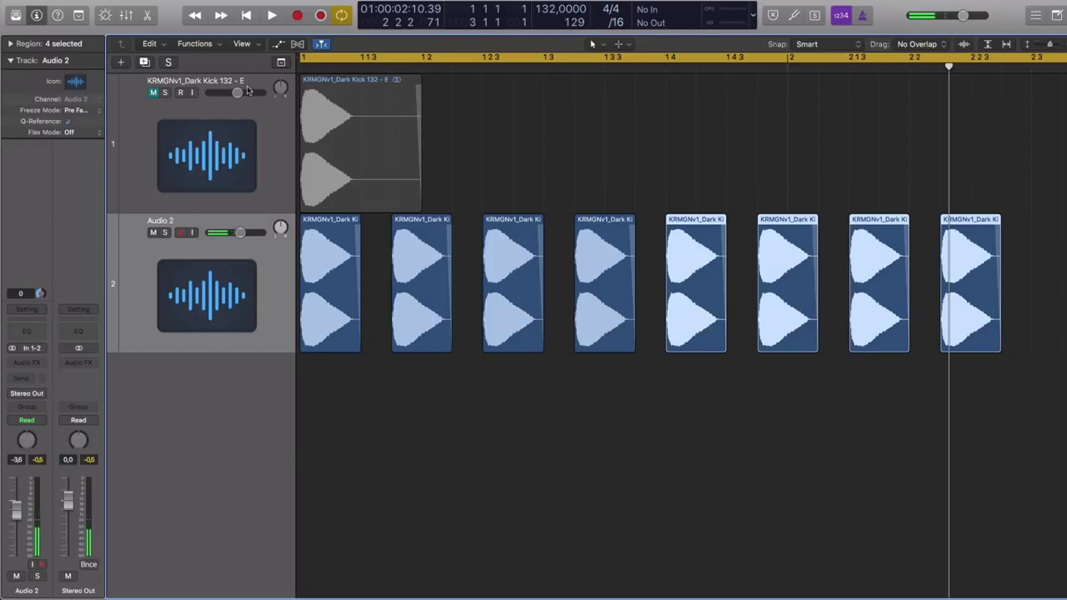
{"action": "left_click", "coordinate": [164, 93]}
{"action": "left_click", "coordinate": [210, 112]}
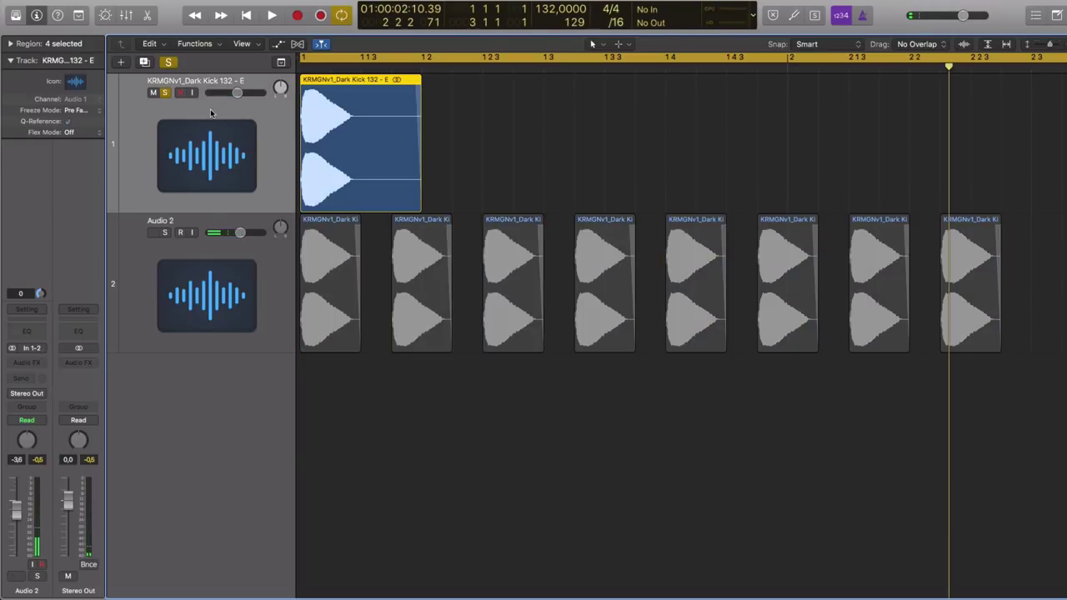
{"action": "key", "text": "v"}
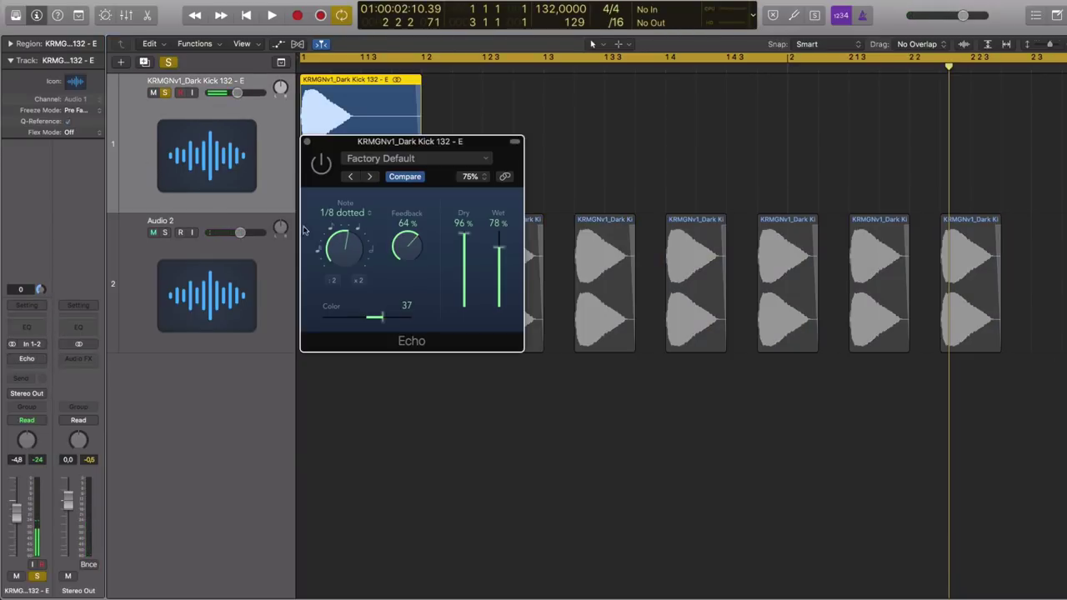
Step: Enable Echo with the note at 1/8, feedback at 67% and color at 0, and play the kick through it
{"action": "left_click_drag", "start_coordinate": [346, 243], "coordinate": [340, 271]}
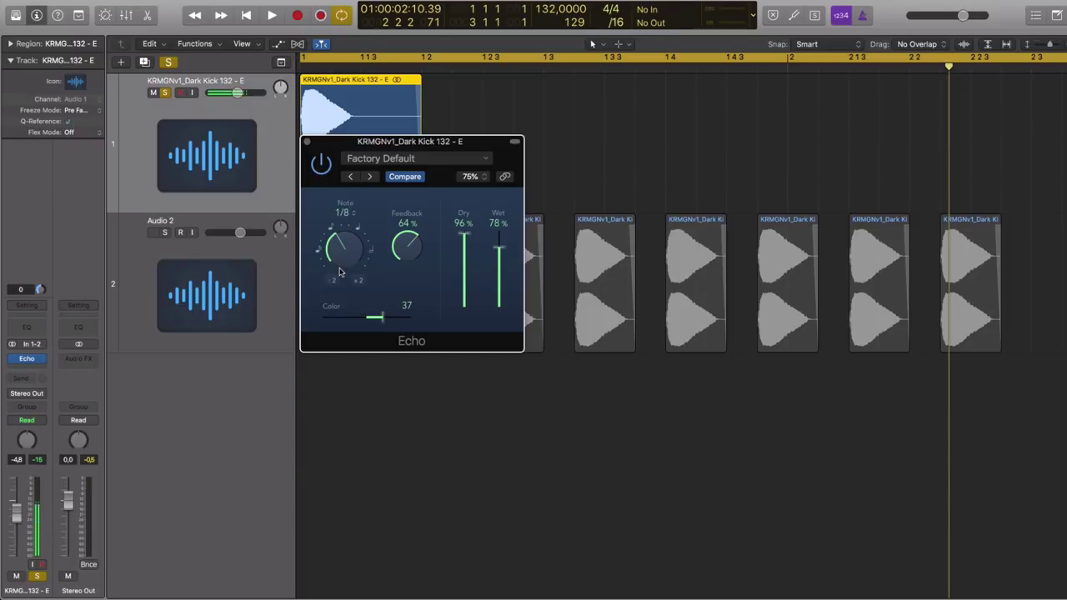
{"action": "left_click_drag", "start_coordinate": [409, 245], "coordinate": [411, 249]}
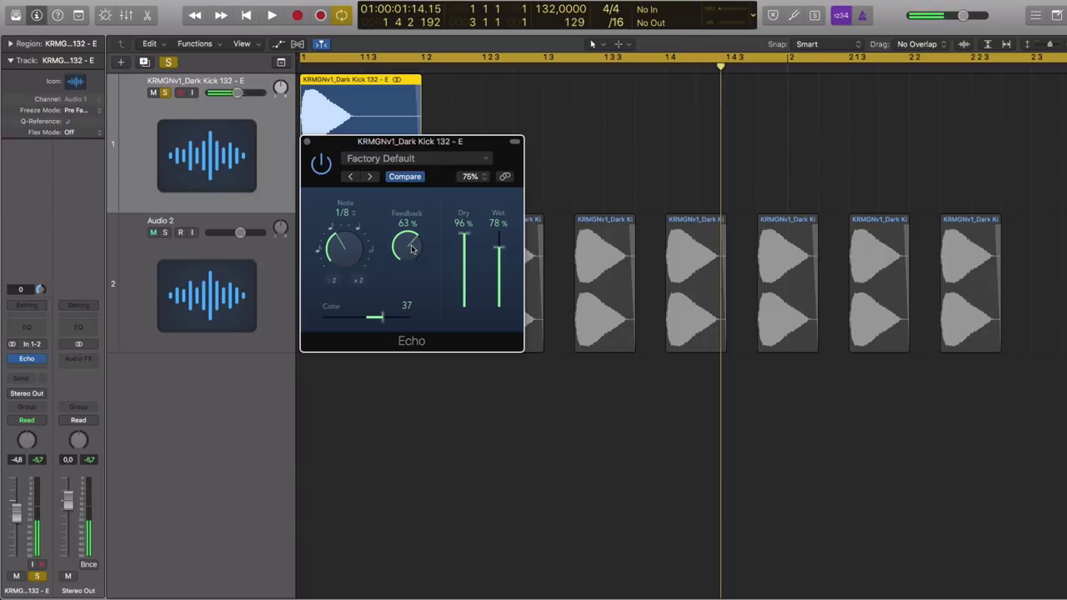
{"action": "left_click_drag", "start_coordinate": [375, 319], "coordinate": [363, 325]}
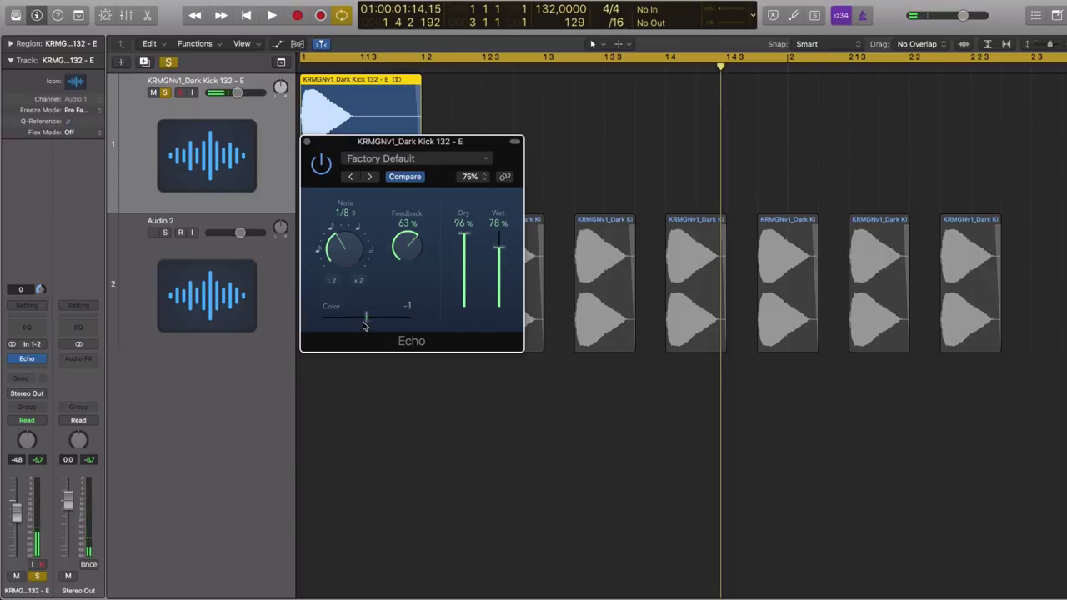
{"action": "key", "text": "space"}
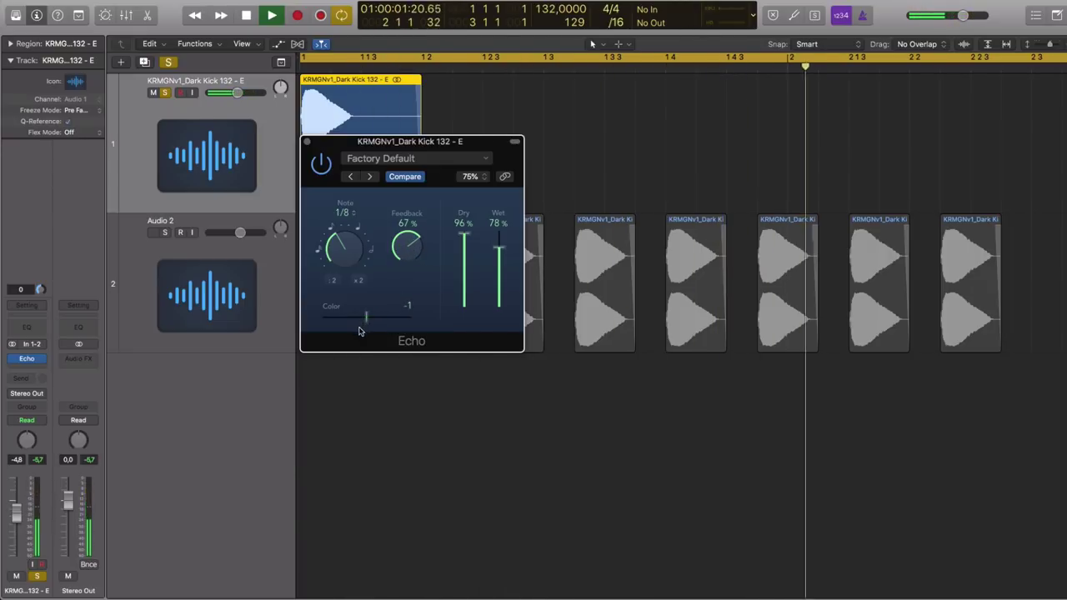
{"action": "left_click_drag", "start_coordinate": [366, 317], "coordinate": [368, 317]}
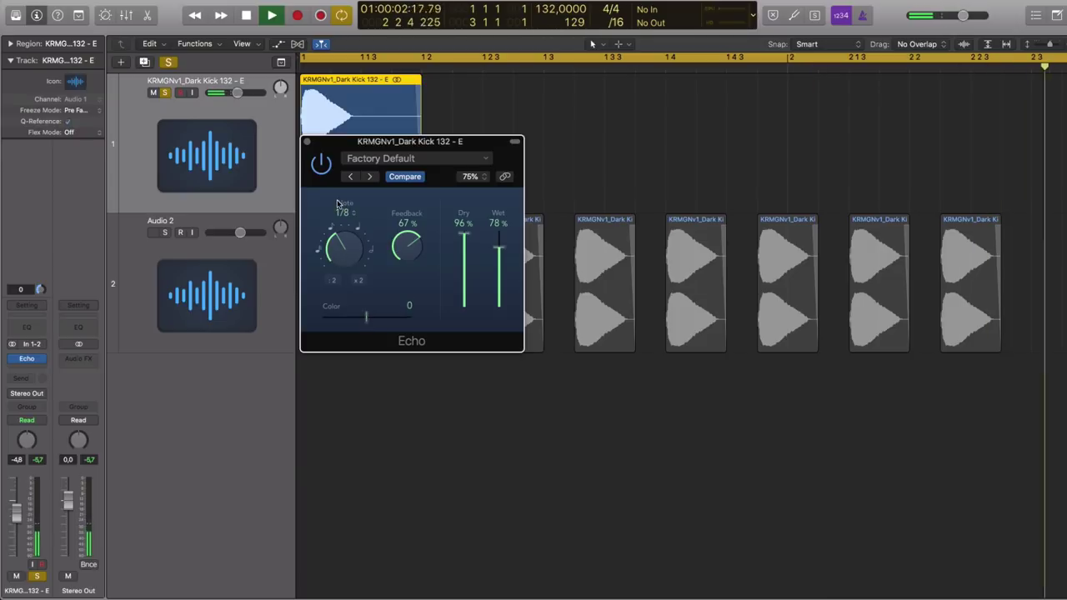
{"action": "key", "text": "space"}
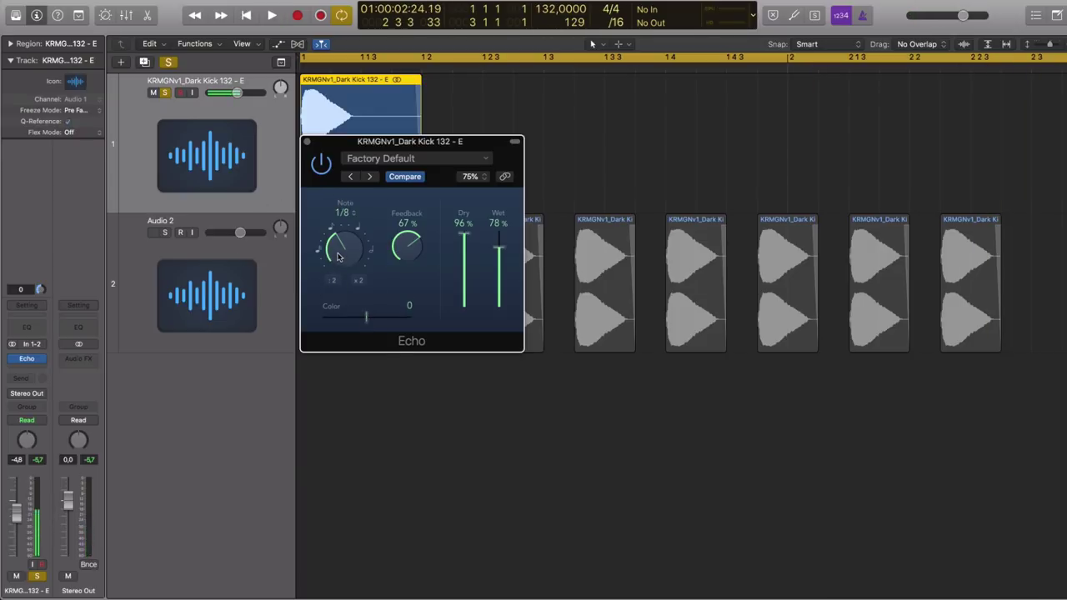
Step: Set the Echo note value to 1/4 dotted and play the kick through it
{"action": "left_click_drag", "start_coordinate": [338, 247], "coordinate": [381, 183]}
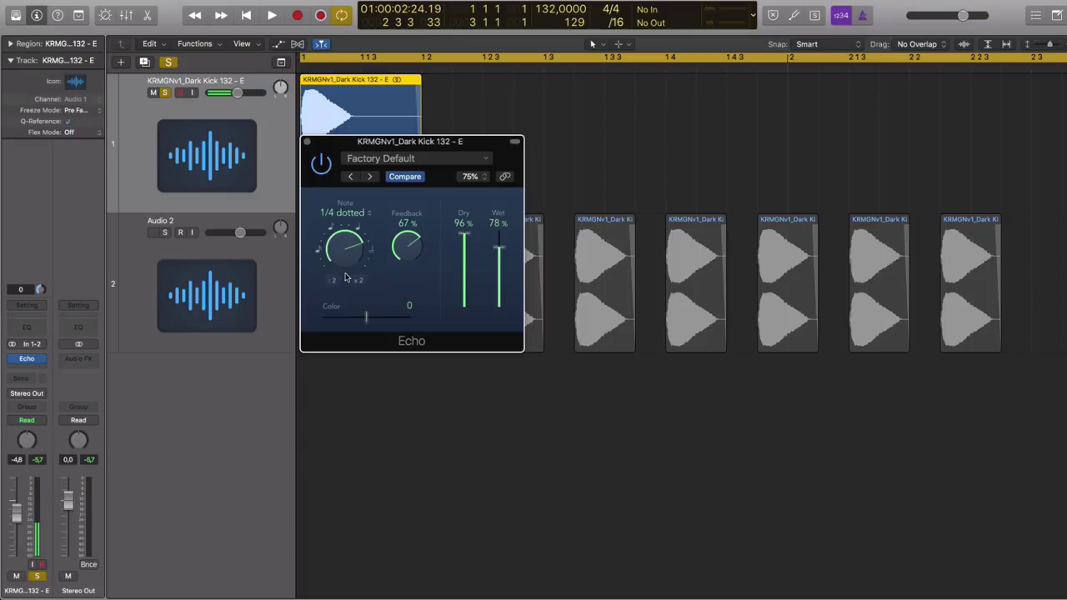
{"action": "key", "text": "space"}
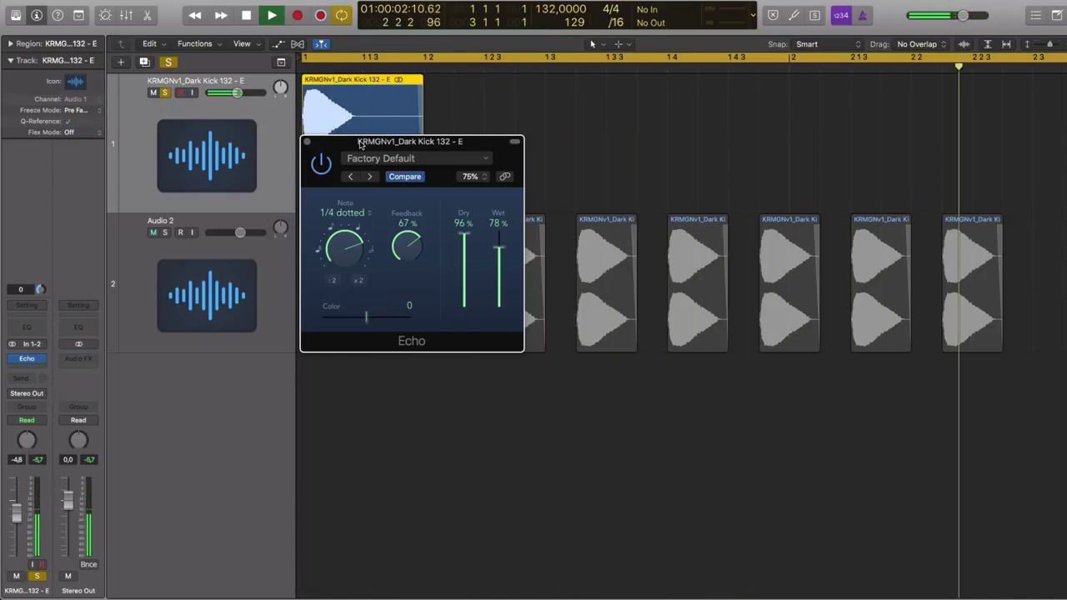
{"action": "key", "text": "space"}
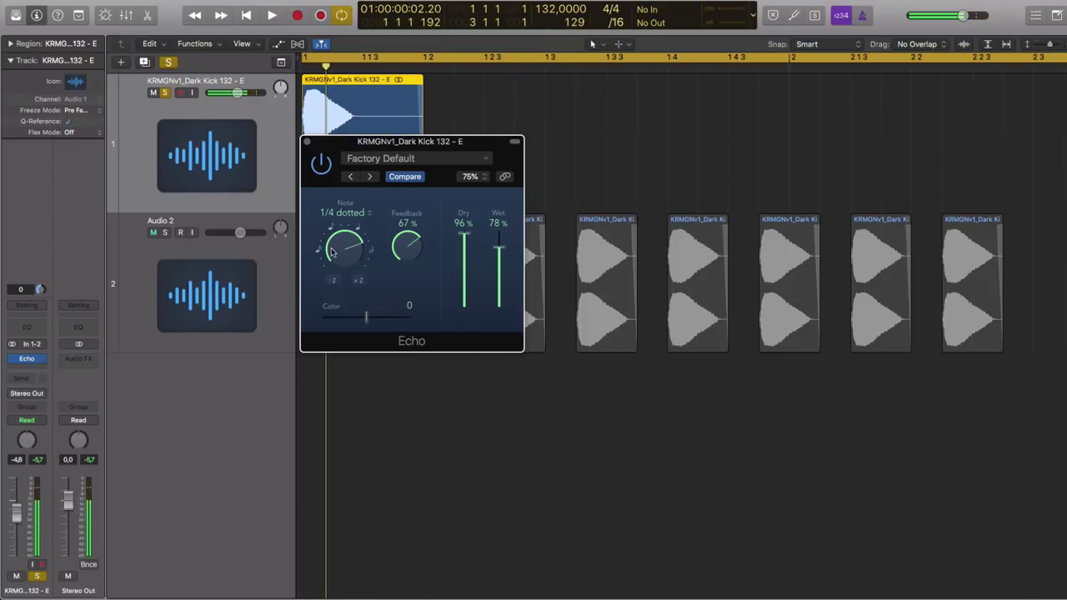
Step: Set the Echo note value to 1/8 dotted and play the kick through it
{"action": "left_click_drag", "start_coordinate": [335, 243], "coordinate": [336, 286]}
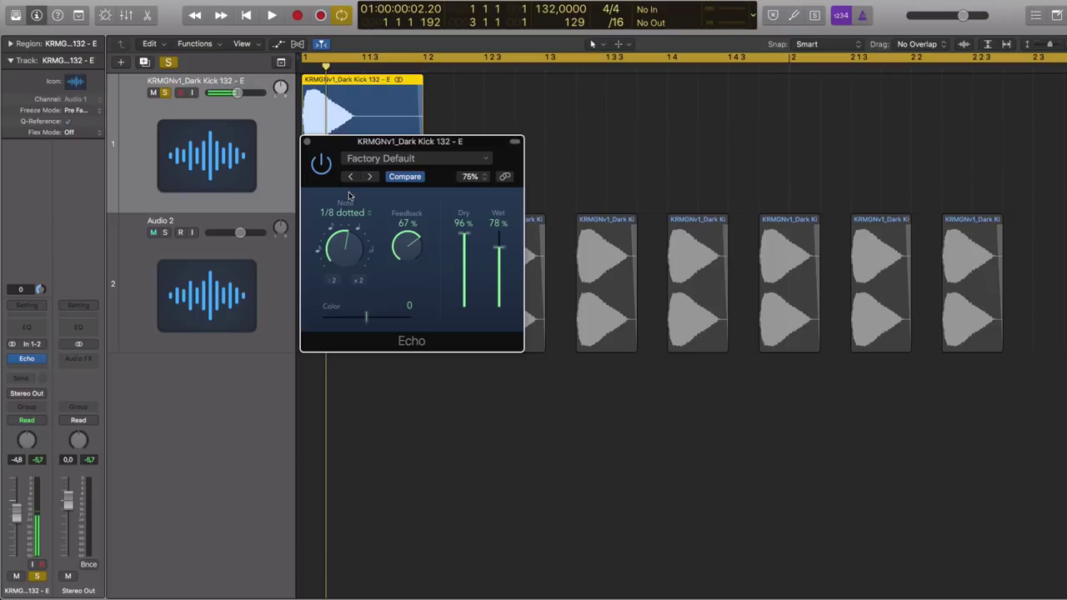
{"action": "key", "text": "space"}
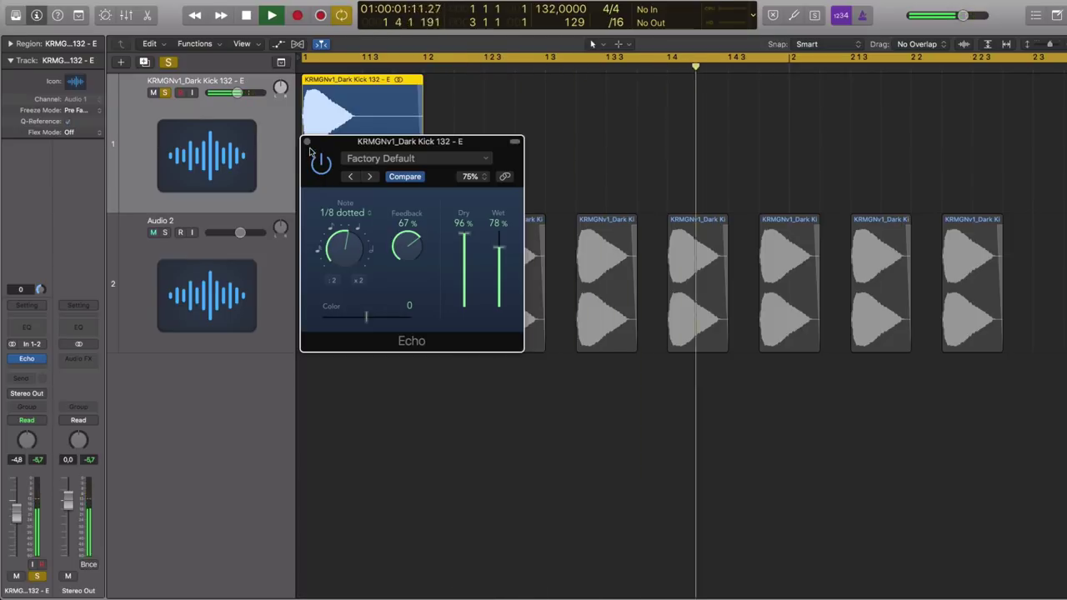
{"action": "key", "text": "space"}
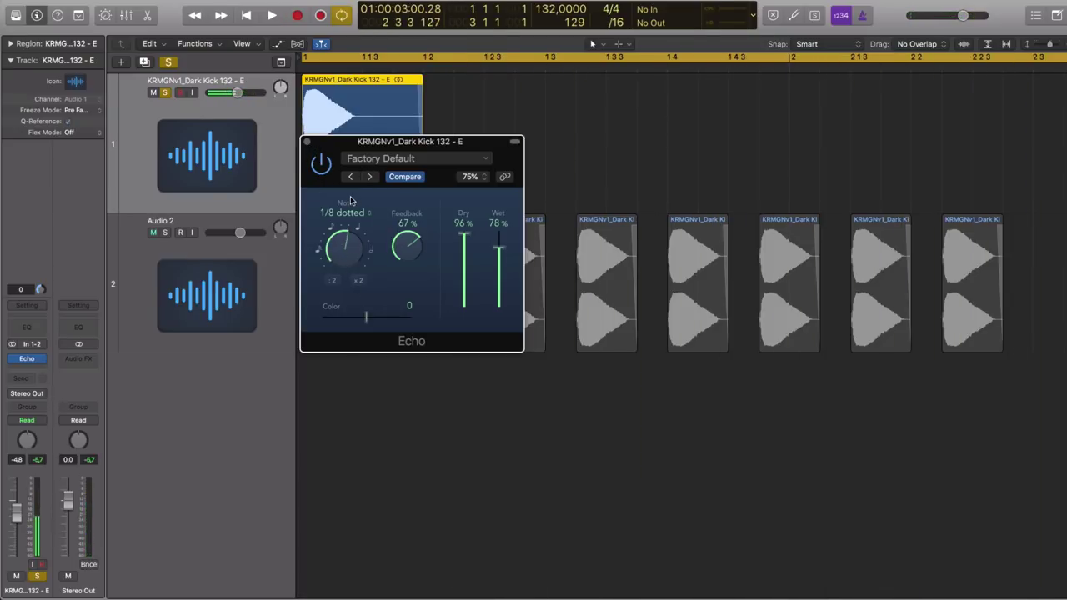
Step: Move the Echo window below the tracks to compare it with the Audio 2 pattern, and close it
{"action": "left_click_drag", "start_coordinate": [315, 141], "coordinate": [346, 372]}
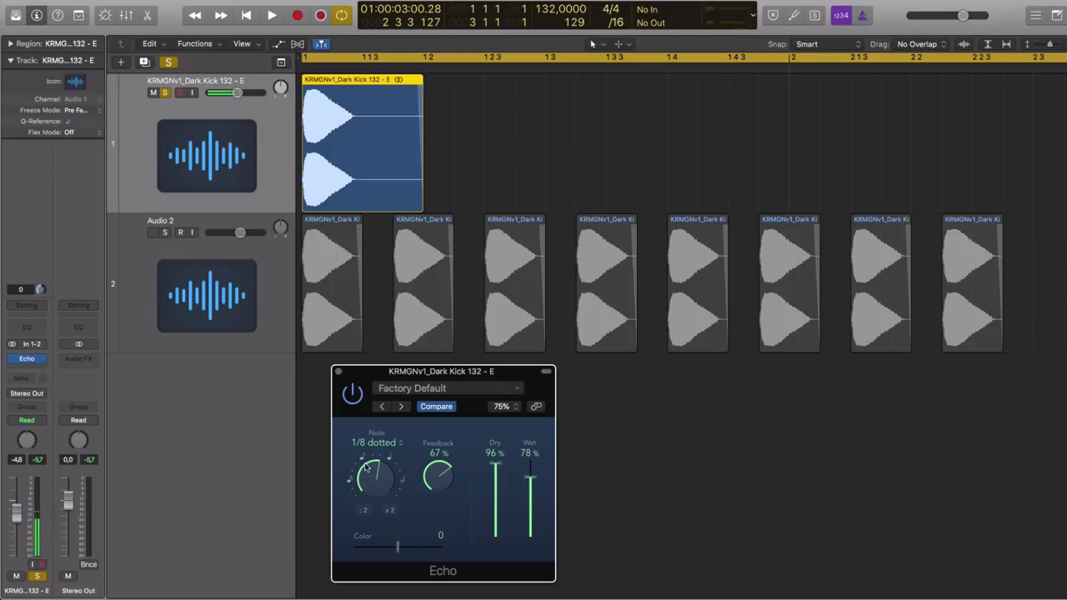
{"action": "mouse_move", "coordinate": [362, 470]}
{"action": "left_mouse_down"}
{"action": "mouse_move", "coordinate": [360, 495]}
{"action": "mouse_move", "coordinate": [355, 463]}
{"action": "left_mouse_up"}
{"action": "left_click", "coordinate": [338, 373]}
{"action": "left_click", "coordinate": [498, 200]}
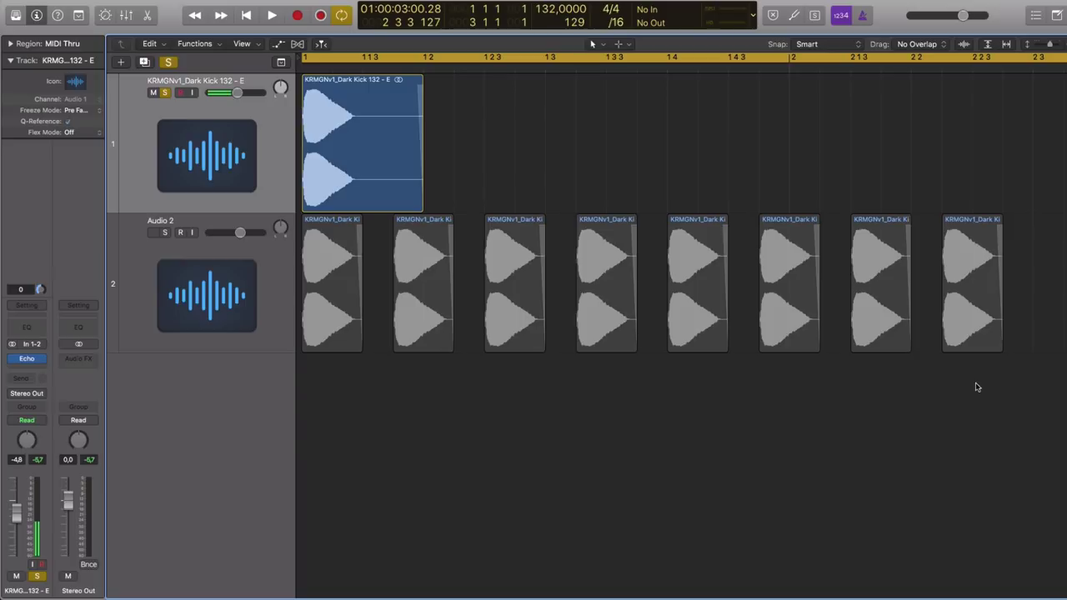
Step: Clear all kick regions from Audio 2 and set the grid division to /12
{"action": "left_click_drag", "start_coordinate": [1005, 360], "coordinate": [427, 235]}
{"action": "key", "text": "Delete"}
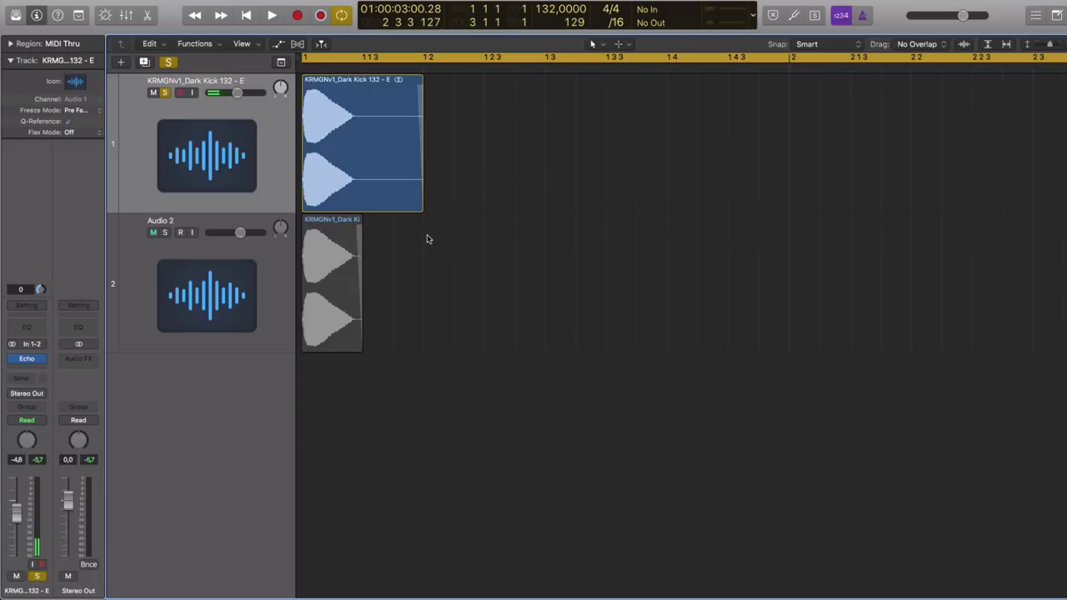
{"action": "left_click", "coordinate": [615, 22]}
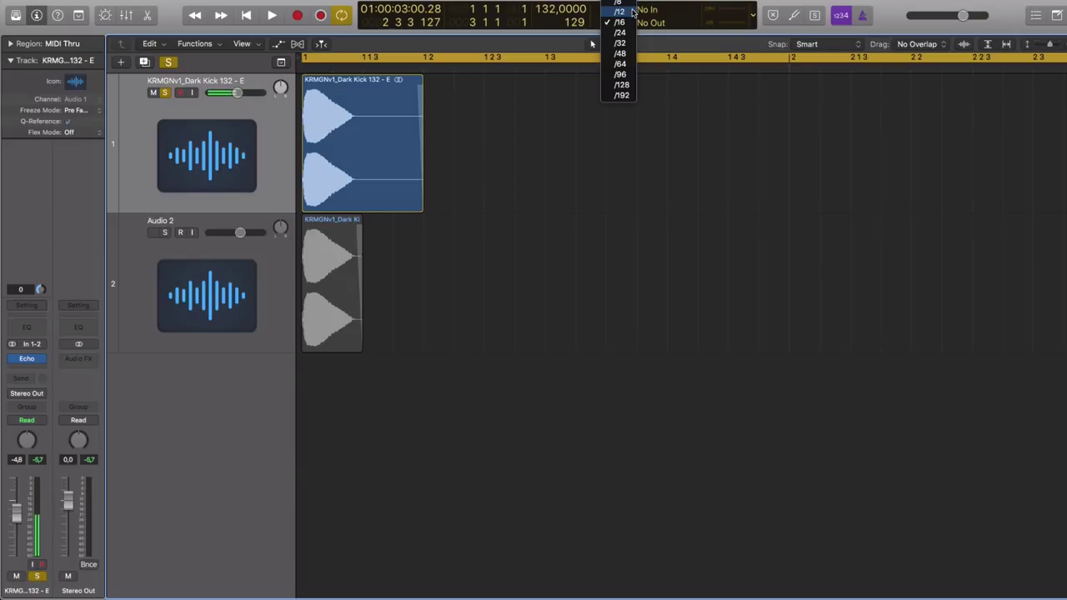
{"action": "left_click", "coordinate": [633, 12]}
{"action": "left_click", "coordinate": [315, 226]}
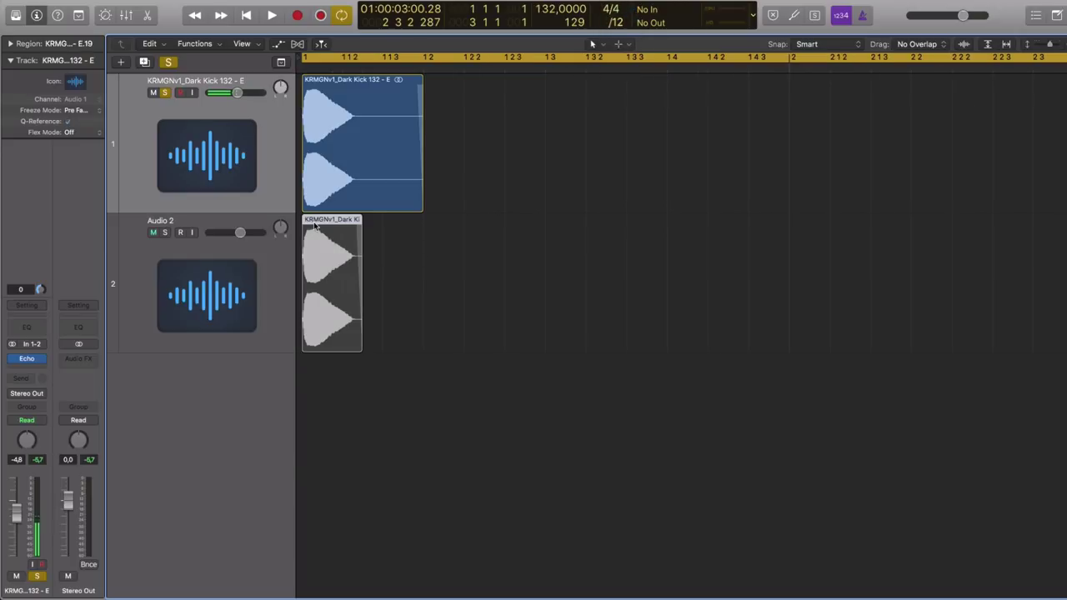
{"action": "key", "text": "Delete"}
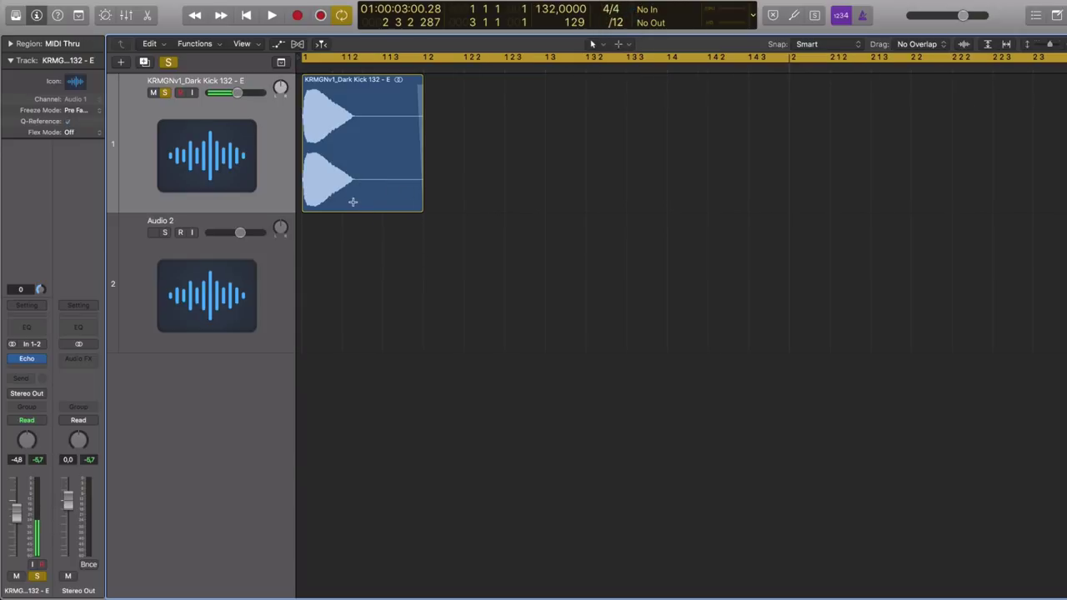
Step: Copy the kick onto all four beats of the first track and place another copy at 1 1 2 on Audio 2
{"action": "key", "text": "super+Left"}
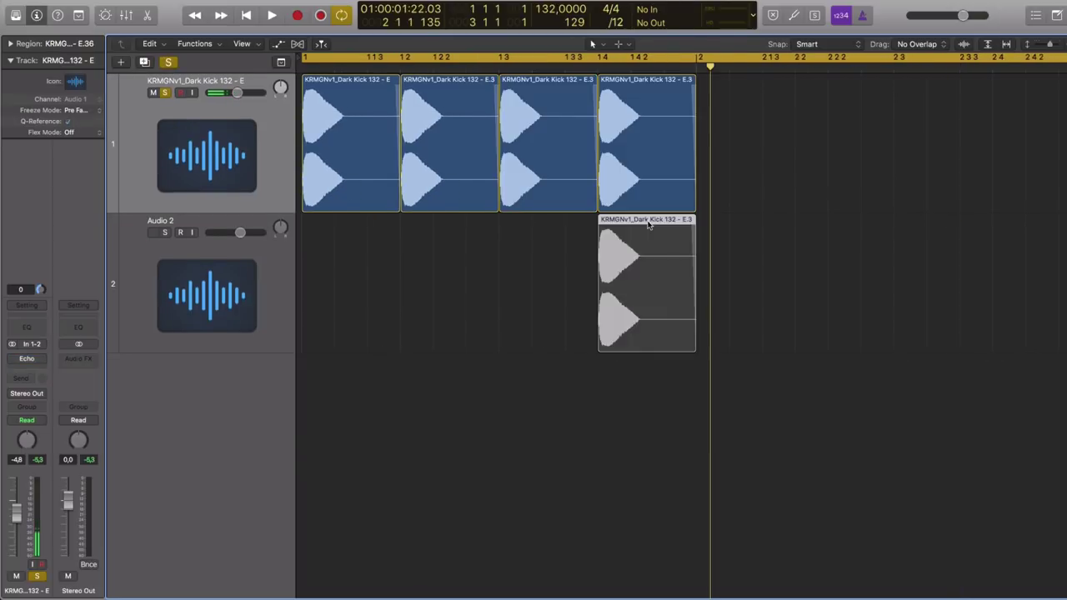
{"action": "left_click_drag", "start_coordinate": [647, 244], "coordinate": [393, 250]}
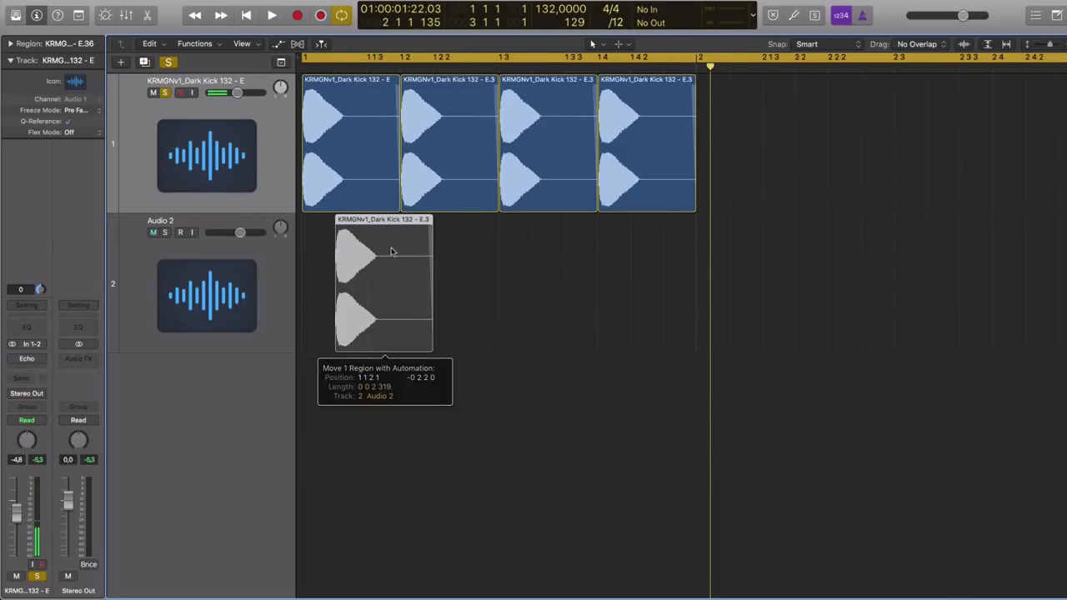
{"action": "left_click_drag", "start_coordinate": [431, 359], "coordinate": [344, 326]}
Step: Solo Audio 2 and add a Channel EQ with the low cut raised to between 500 Hz and 1 kHz
{"action": "left_click", "coordinate": [193, 253]}
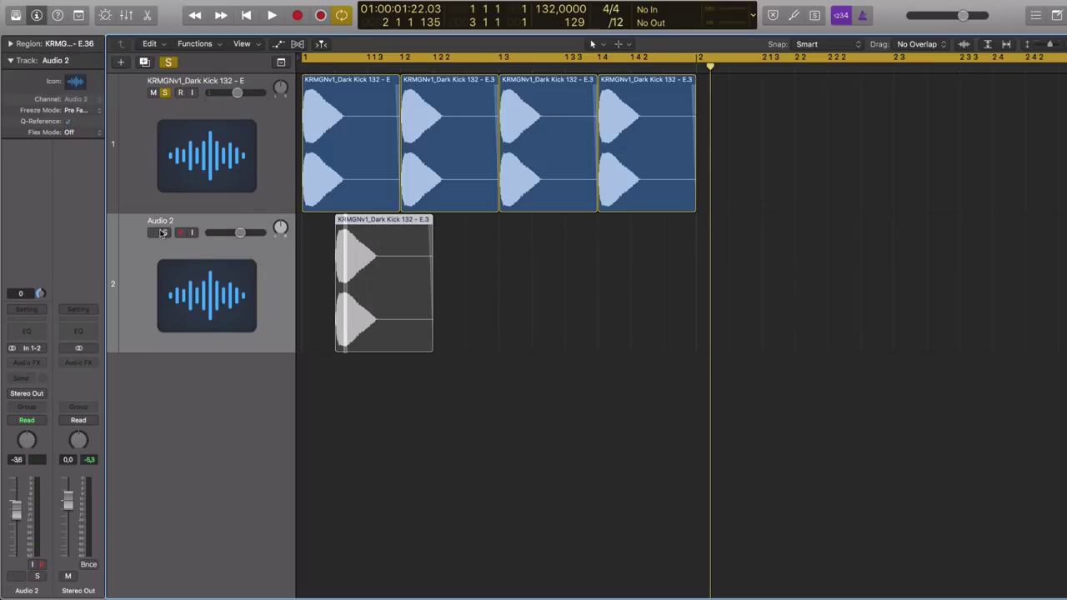
{"action": "left_click", "coordinate": [34, 335]}
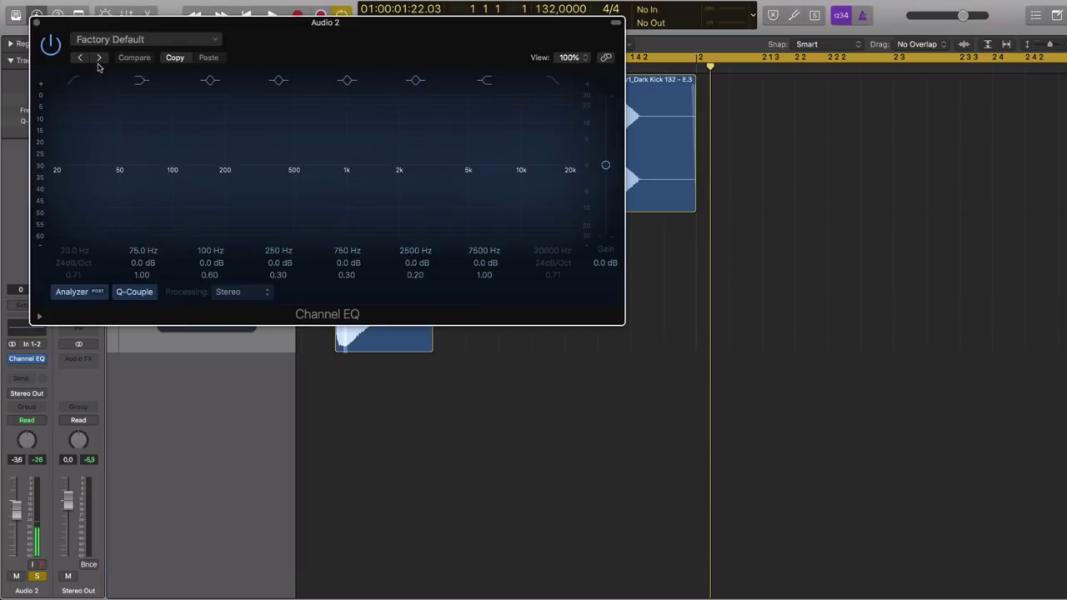
{"action": "left_click", "coordinate": [73, 80]}
{"action": "left_click_drag", "start_coordinate": [83, 248], "coordinate": [83, 183]}
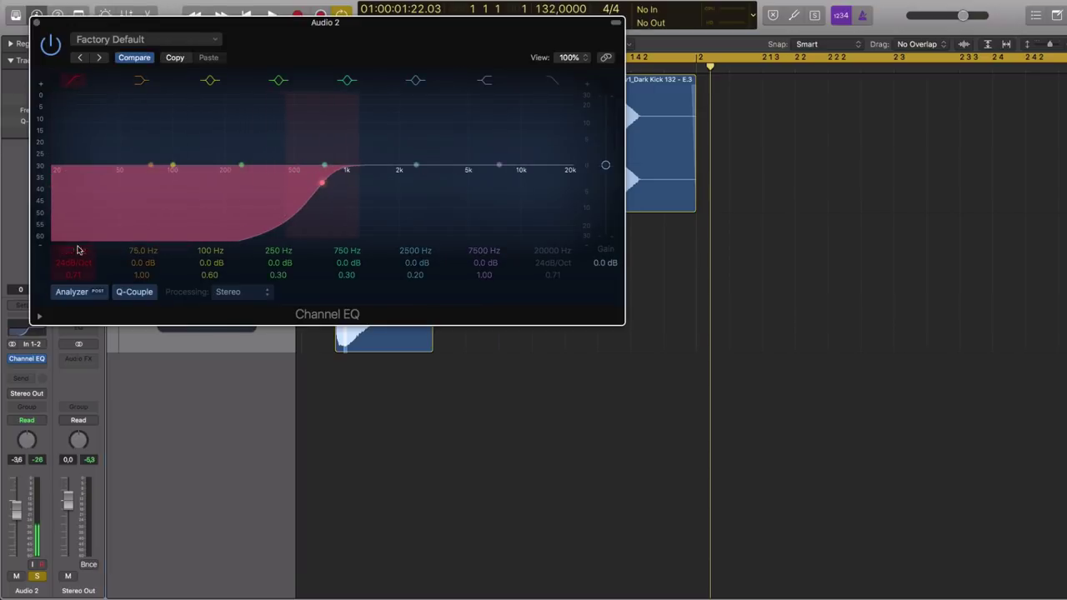
{"action": "left_click", "coordinate": [36, 23]}
Step: Trim the Audio 2 kick to one triplet division and copy it onto the last two triplet divisions of beats 1 and 2
{"action": "left_click_drag", "start_coordinate": [428, 349], "coordinate": [360, 331]}
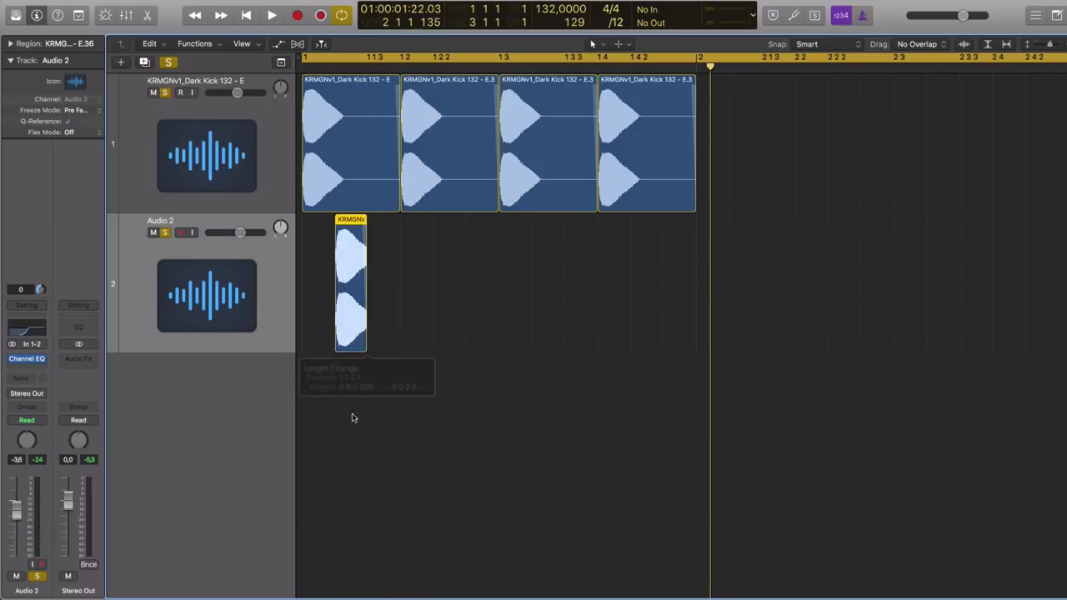
{"action": "left_click_drag", "start_coordinate": [364, 218], "coordinate": [441, 231]}
{"action": "key", "text": "space"}
{"action": "key", "text": "space"}
Step: Copy the triplet kick pairs of beats 1 and 2 onto beats 3 and 4 of Audio 2, and play the loop
{"action": "left_click", "coordinate": [343, 221], "text": "shift"}
{"action": "left_click_drag", "start_coordinate": [373, 226], "coordinate": [542, 247]}
{"action": "key", "text": "space"}
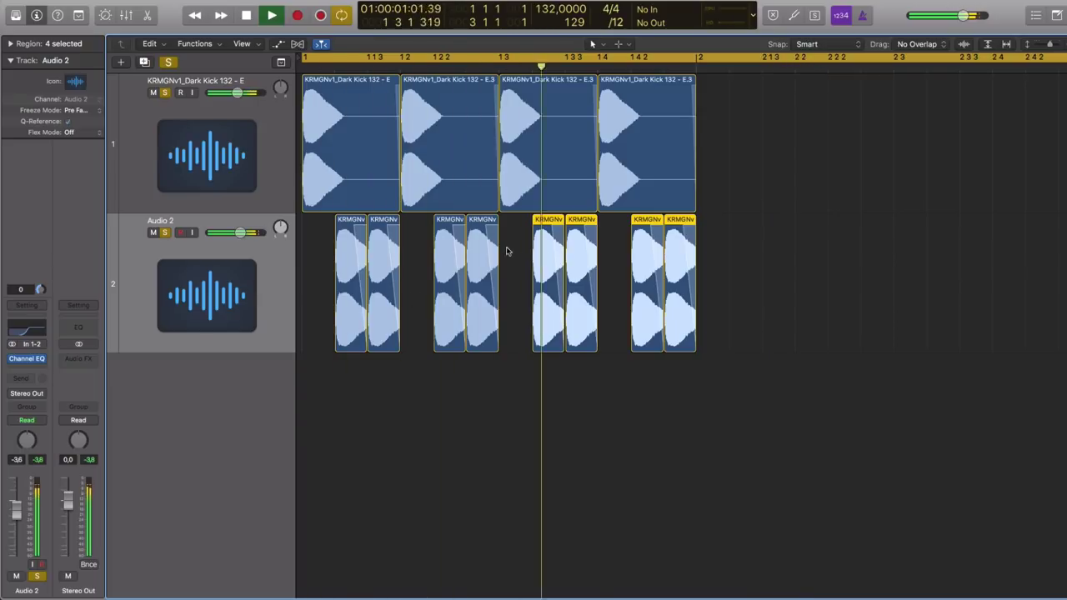
{"action": "key", "text": "space"}
Step: Lower Audio 2 to -5.8 dB and delete its last triplet kick in beats 1 and 2
{"action": "left_click", "coordinate": [416, 388]}
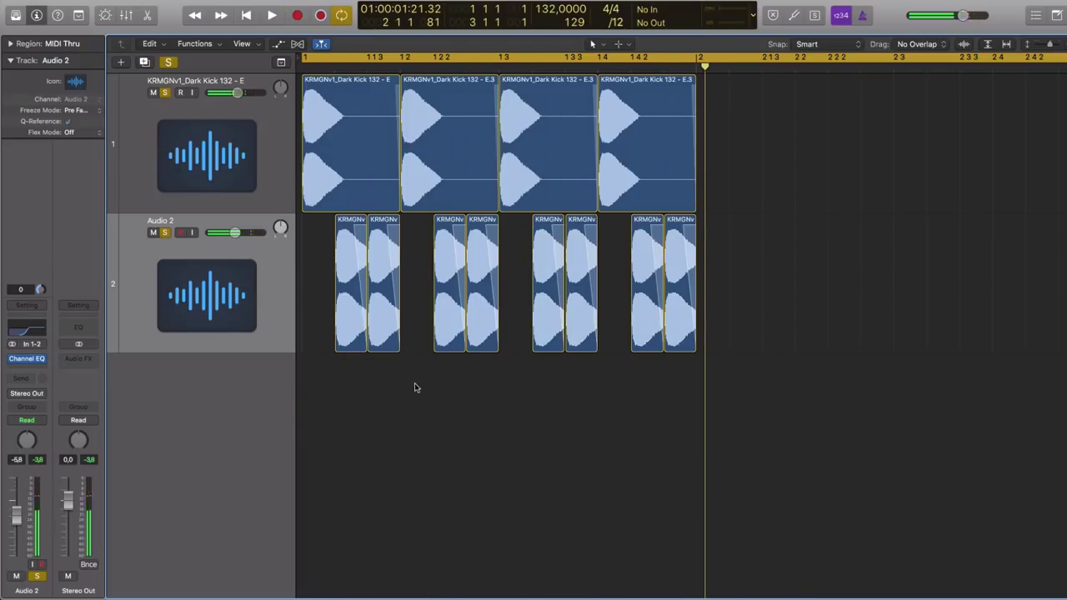
{"action": "left_click", "coordinate": [385, 331]}
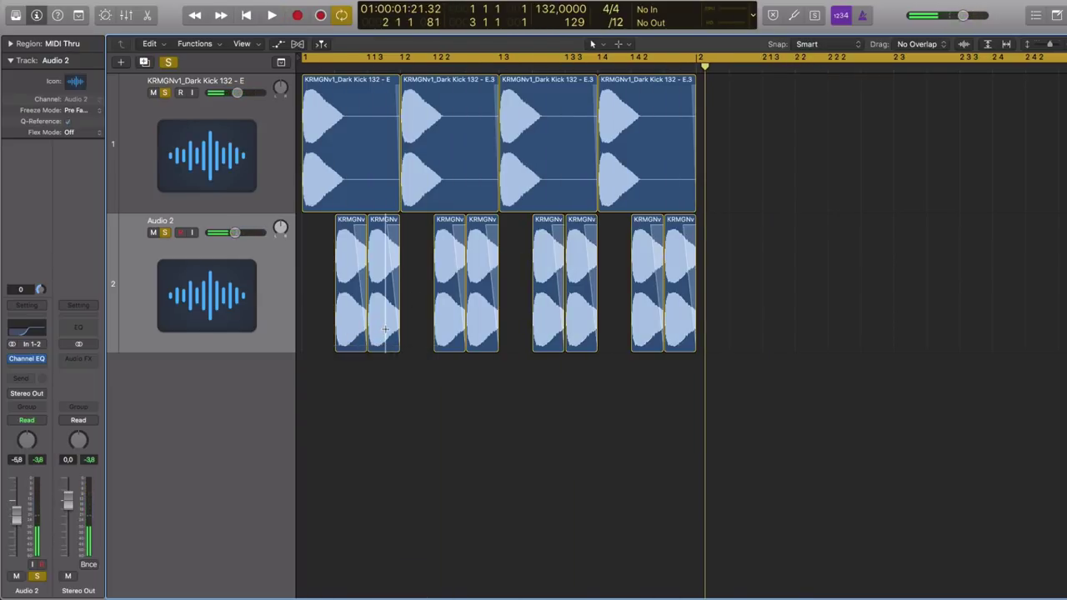
{"action": "left_click", "coordinate": [377, 219]}
{"action": "key", "text": "Delete"}
{"action": "left_click", "coordinate": [482, 250]}
{"action": "key", "text": "Delete"}
{"action": "key", "text": "space"}
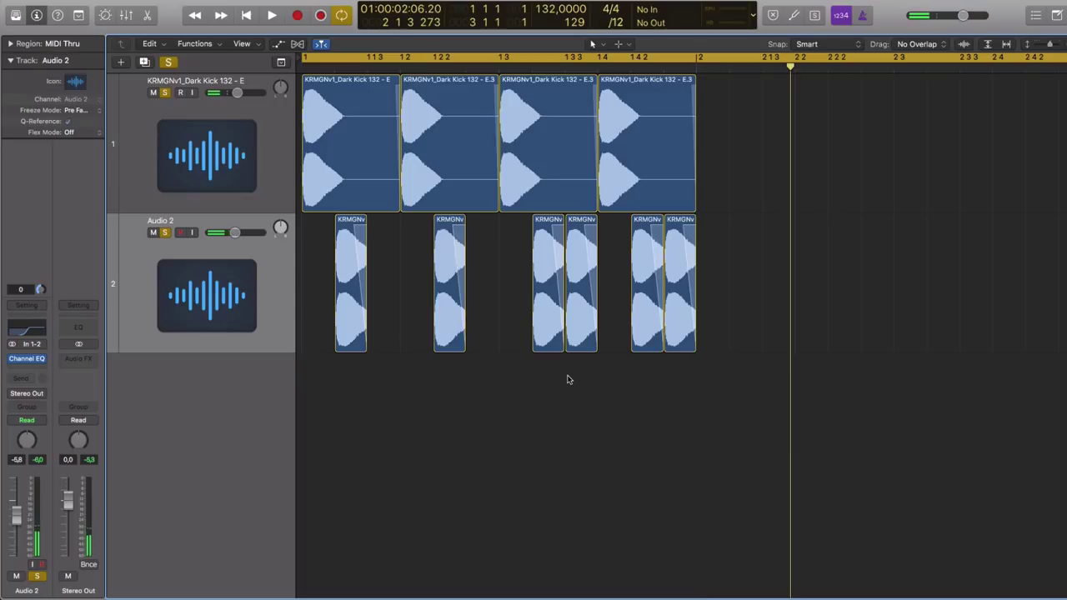
{"action": "left_click", "coordinate": [210, 251]}
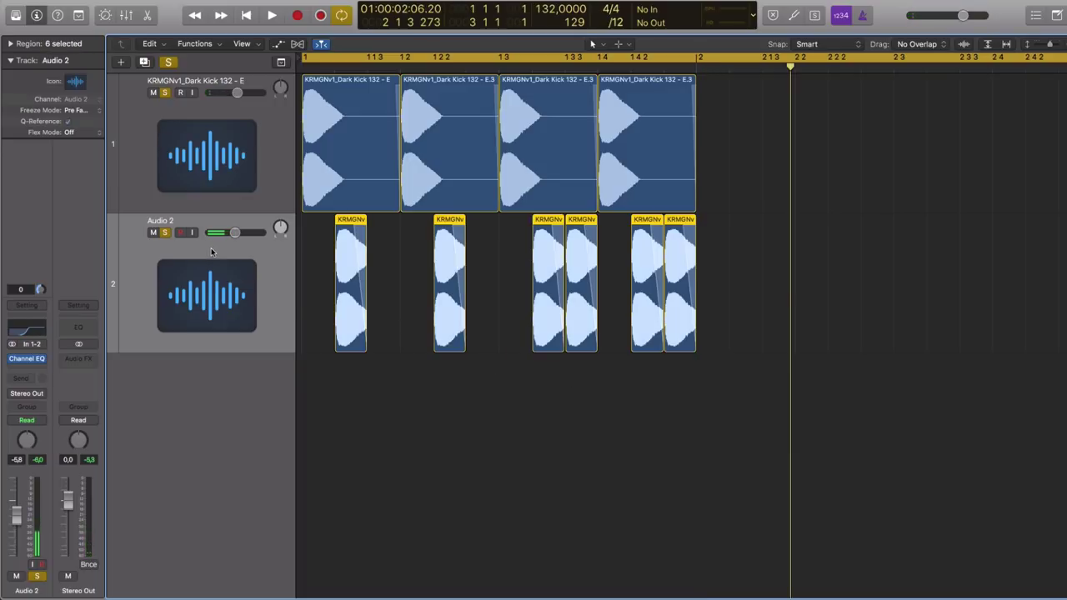